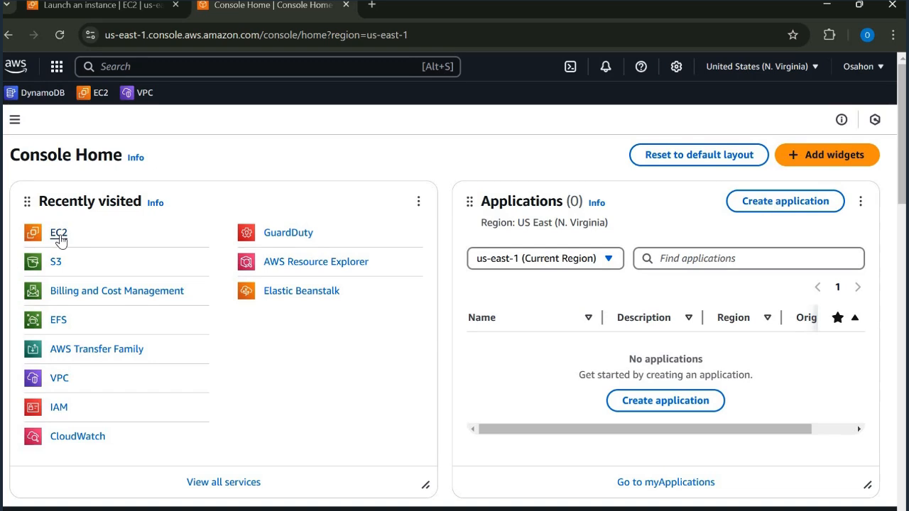
Start launching a new EC2 instance and name it "Window server"
{"action": "left_click", "coordinate": [58, 234]}
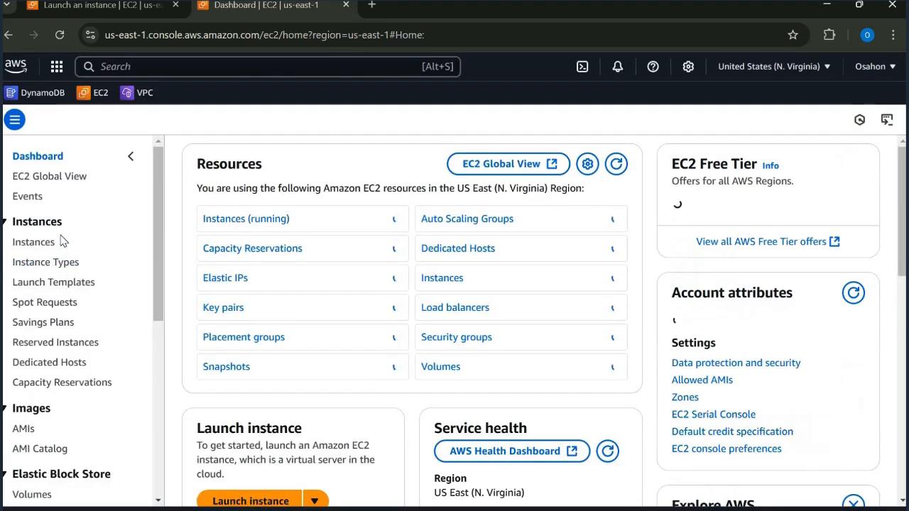
{"action": "left_click", "coordinate": [250, 503]}
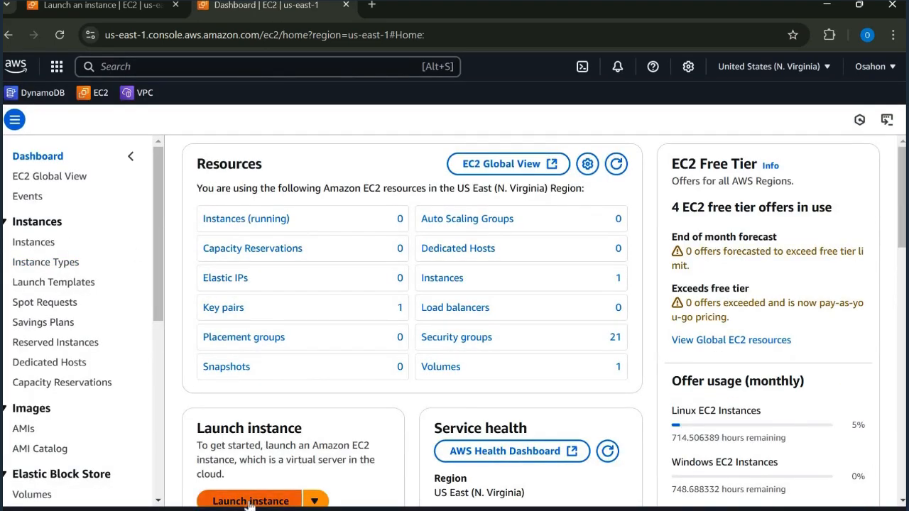
{"action": "left_click", "coordinate": [128, 276]}
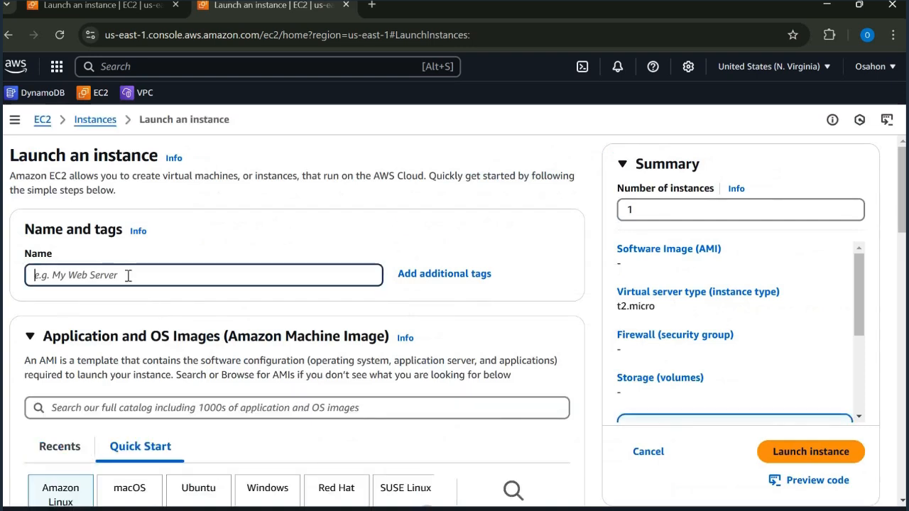
{"action": "type", "text": "Window"}
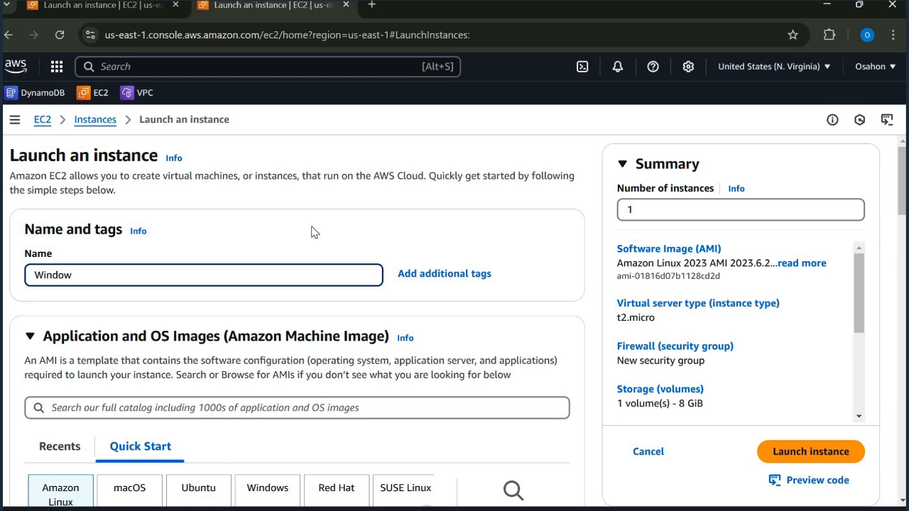
{"action": "type", "text": "server"}
Choose Windows as the operating system and Microsoft Windows Server 2022 Base as the machine image
{"action": "scroll", "coordinate": [284, 187], "scroll_direction": "down", "scroll_amount": 2}
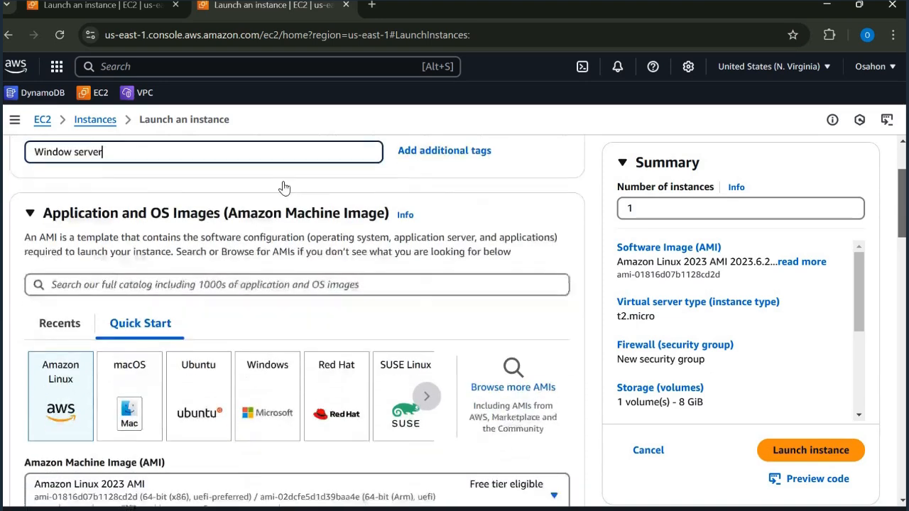
{"action": "scroll", "coordinate": [284, 186], "scroll_direction": "down", "scroll_amount": 1}
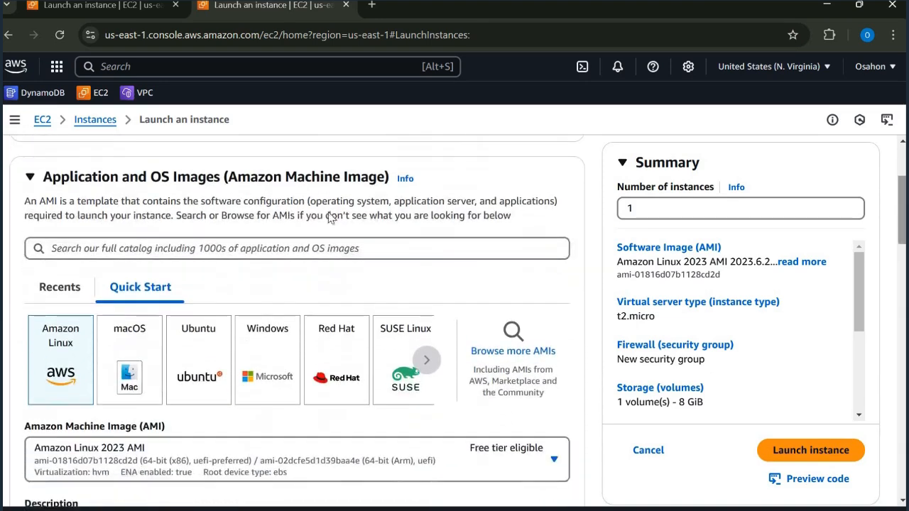
{"action": "left_click", "coordinate": [274, 356]}
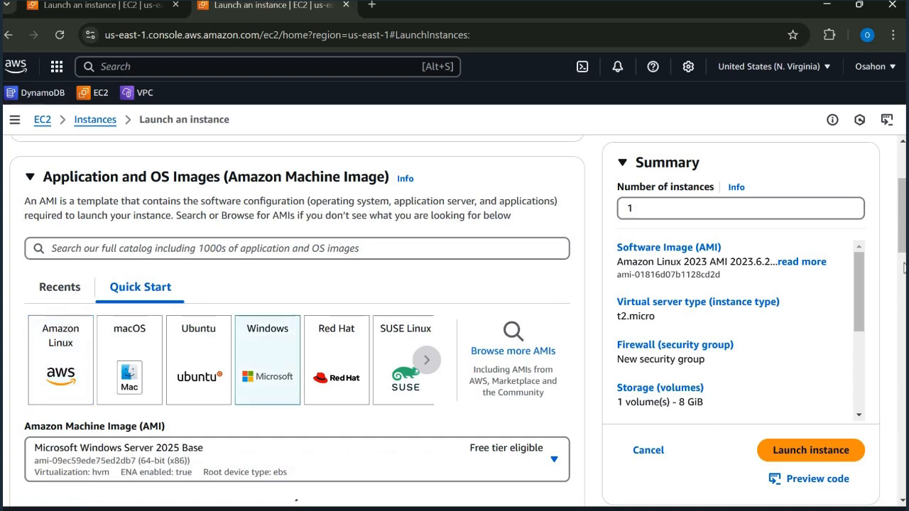
{"action": "scroll", "coordinate": [543, 240], "scroll_direction": "down", "scroll_amount": 3}
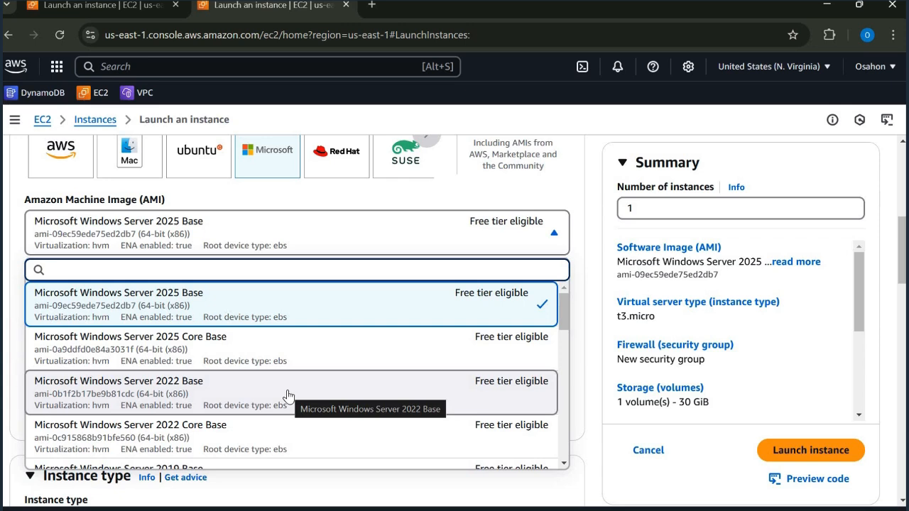
{"action": "left_click", "coordinate": [288, 395]}
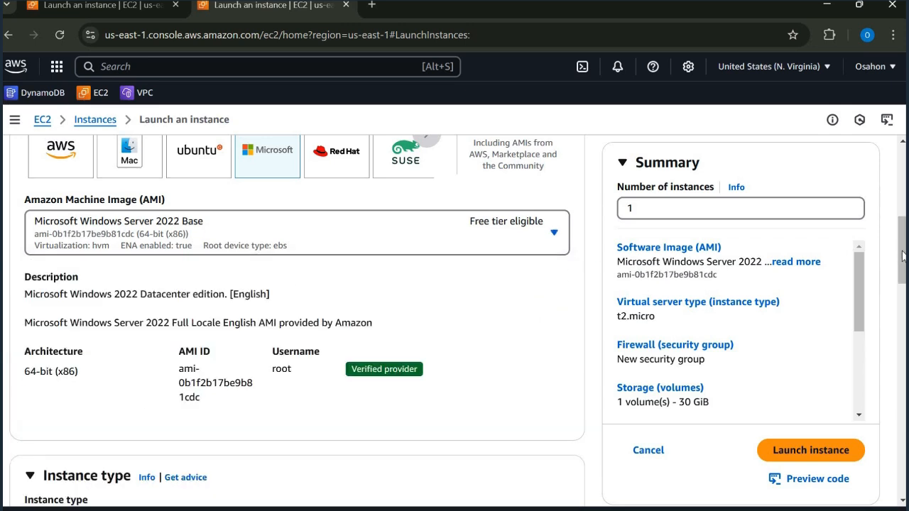
Select the existing RSA key pair "kay" for logging in to the instance
{"action": "scroll", "coordinate": [127, 250], "scroll_direction": "down", "scroll_amount": 4}
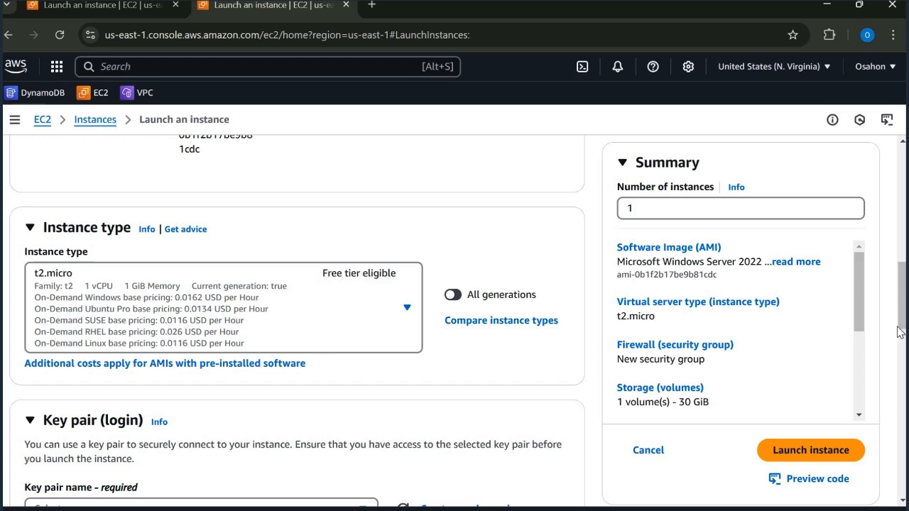
{"action": "scroll", "coordinate": [100, 290], "scroll_direction": "down", "scroll_amount": 3}
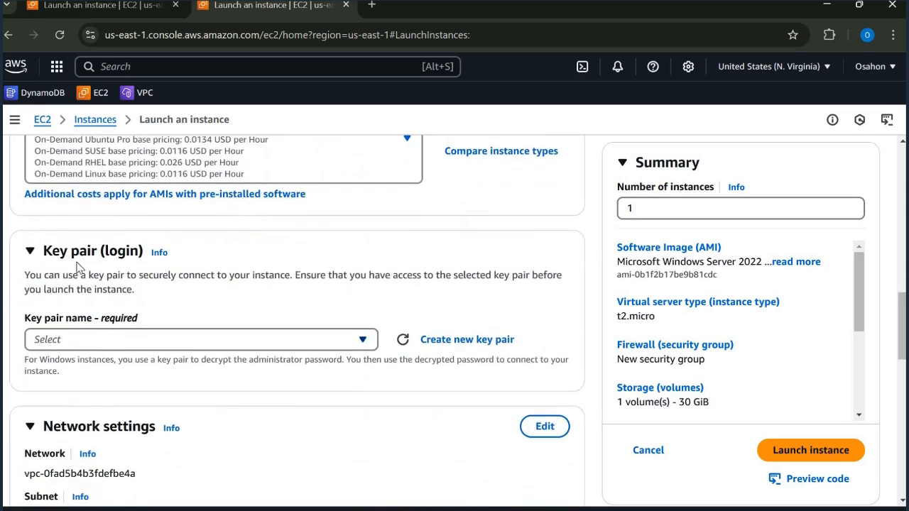
{"action": "left_click", "coordinate": [355, 343]}
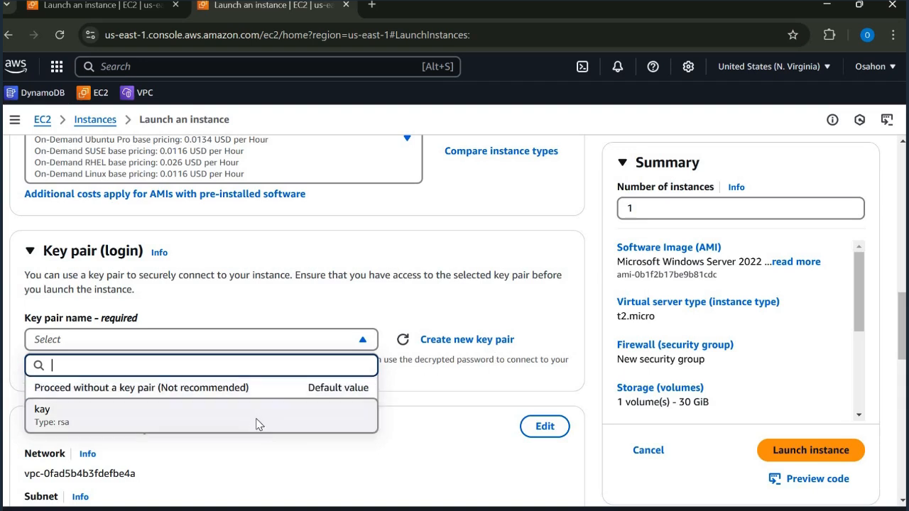
{"action": "left_click", "coordinate": [43, 412]}
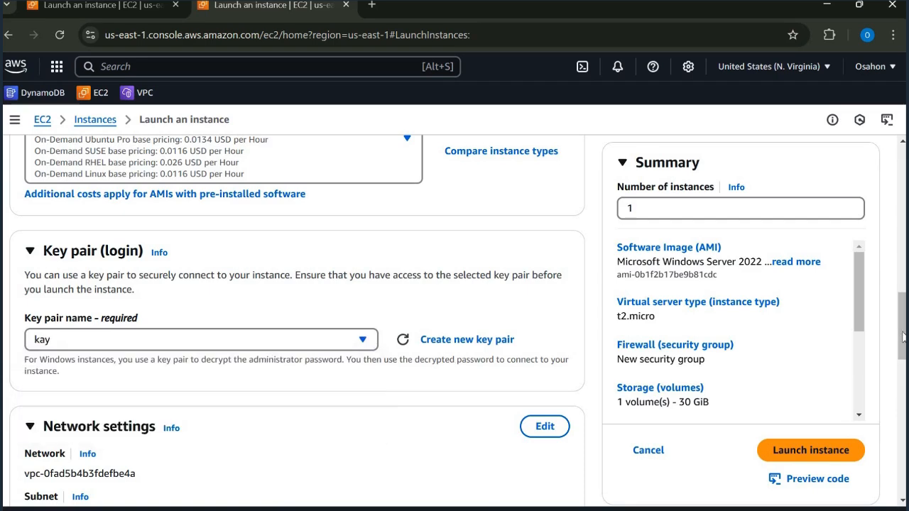
Edit the network settings to use subnet-0ad9bc710a7c84f65 in us-east-1a, keeping auto-assigned public IP enabled
{"action": "scroll", "coordinate": [894, 348], "scroll_direction": "down", "scroll_amount": 4}
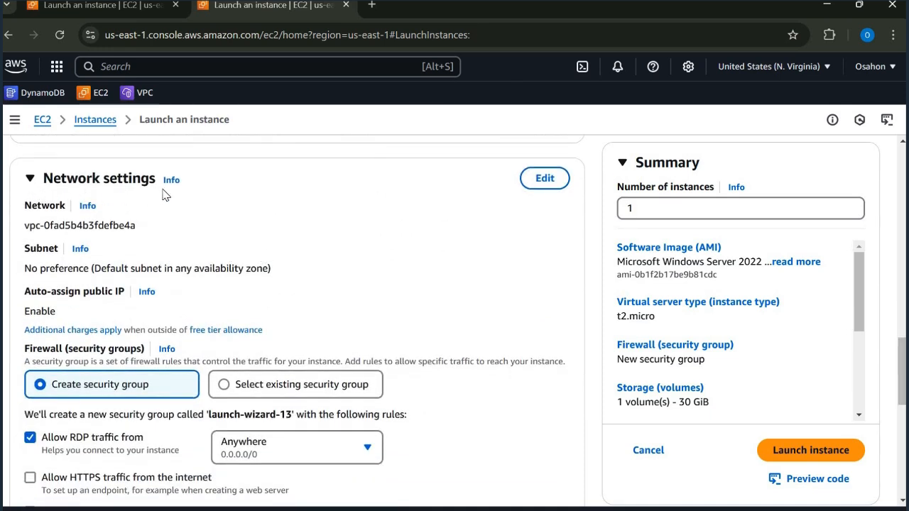
{"action": "left_click", "coordinate": [542, 188]}
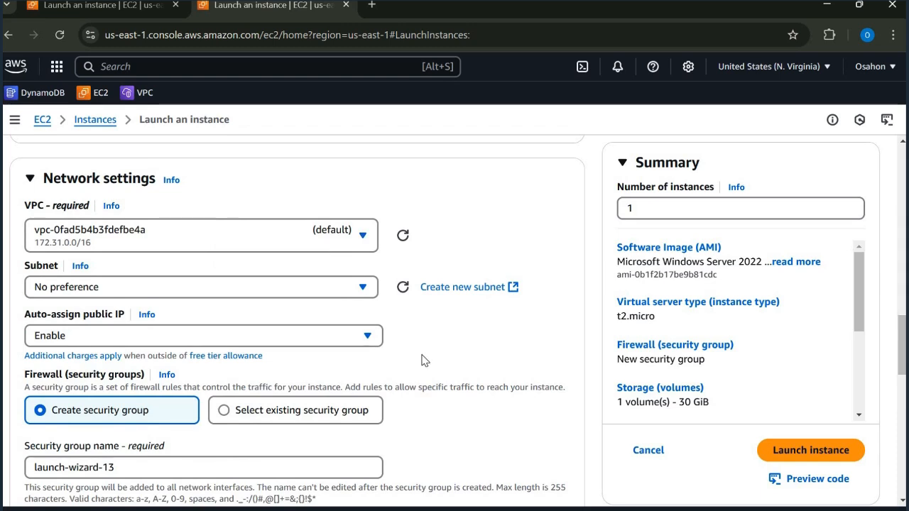
{"action": "left_click", "coordinate": [363, 288]}
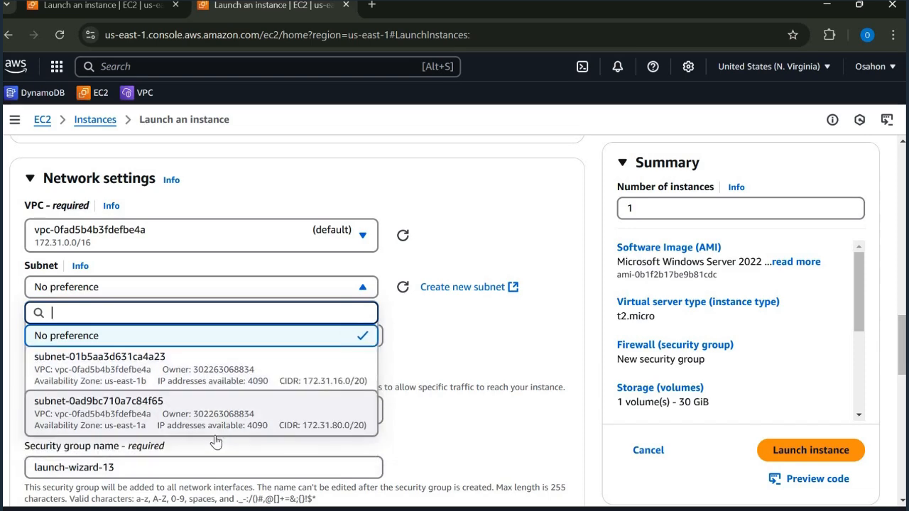
{"action": "left_click", "coordinate": [129, 417]}
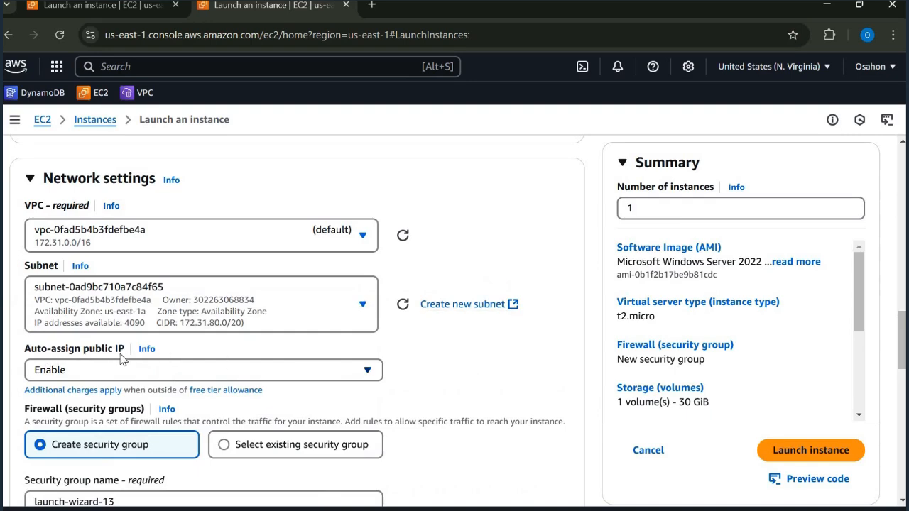
{"action": "left_click", "coordinate": [351, 376]}
{"action": "left_click", "coordinate": [510, 353]}
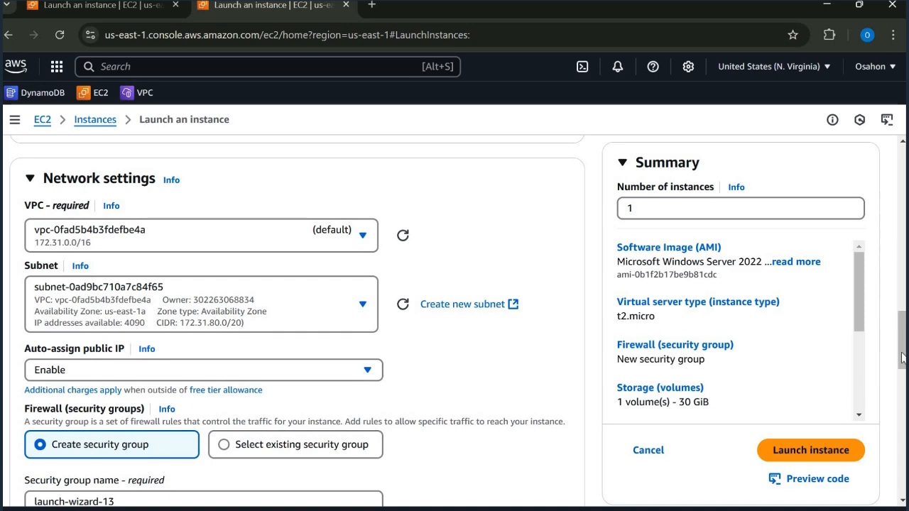
{"action": "scroll", "coordinate": [902, 358], "scroll_direction": "down", "scroll_amount": 3}
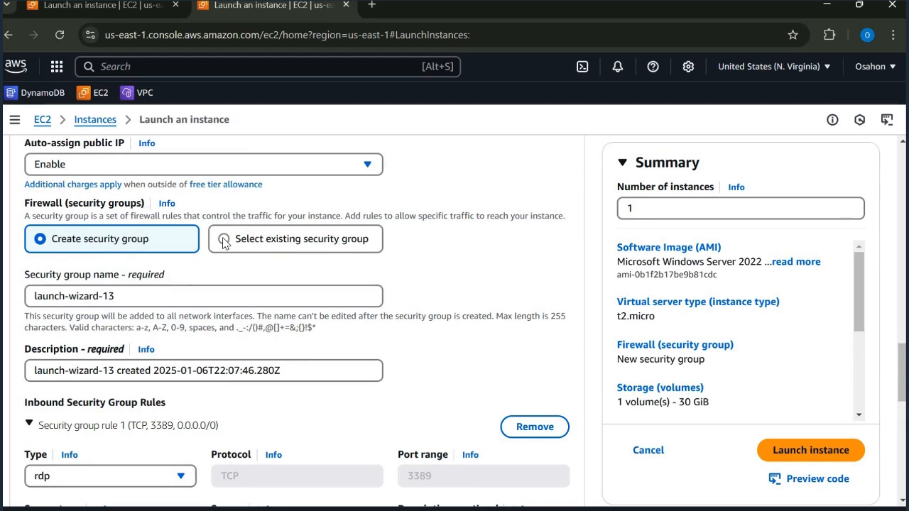
{"action": "left_click", "coordinate": [323, 241]}
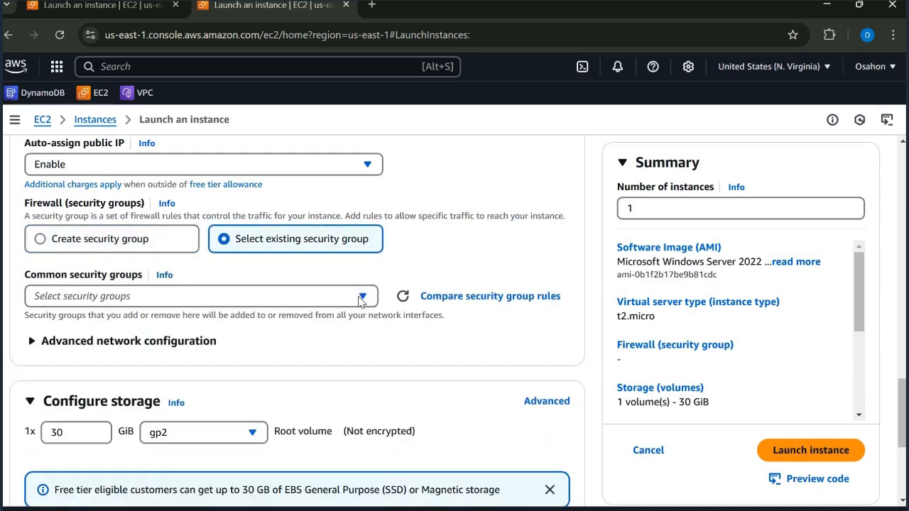
{"action": "left_click", "coordinate": [361, 300]}
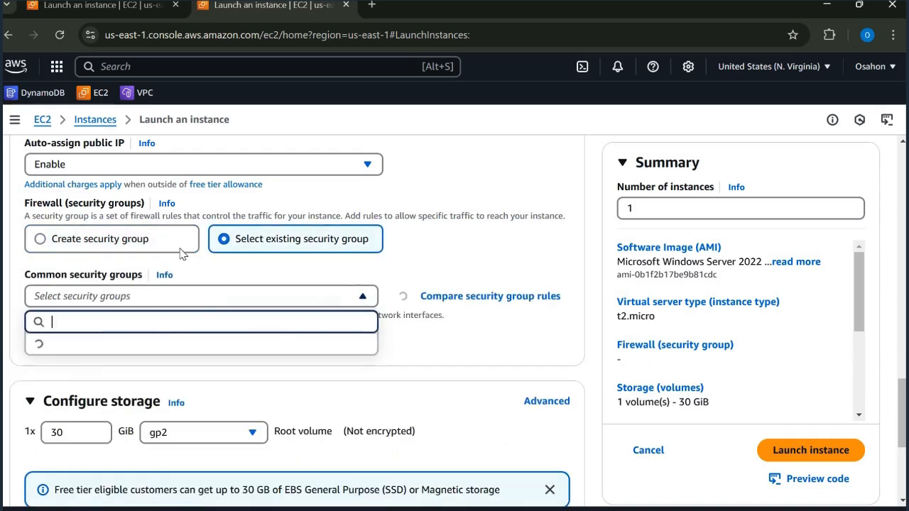
{"action": "left_click", "coordinate": [84, 246]}
{"action": "left_click", "coordinate": [85, 246]}
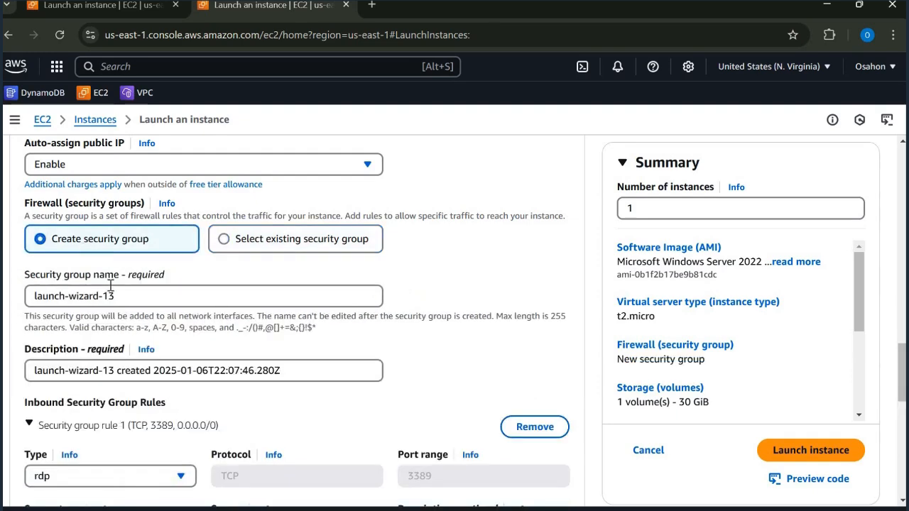
Name the new security group "Window1"
{"action": "key", "text": "Tab"}
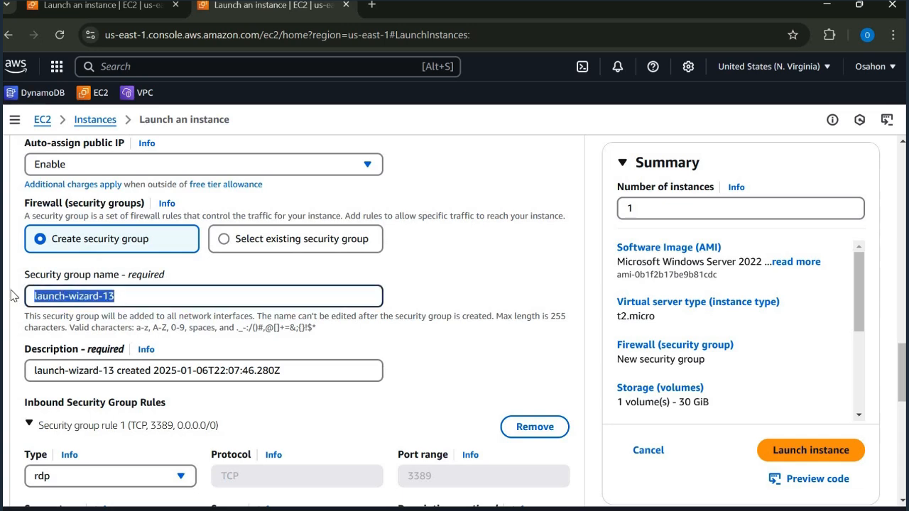
{"action": "type", "text": "W"}
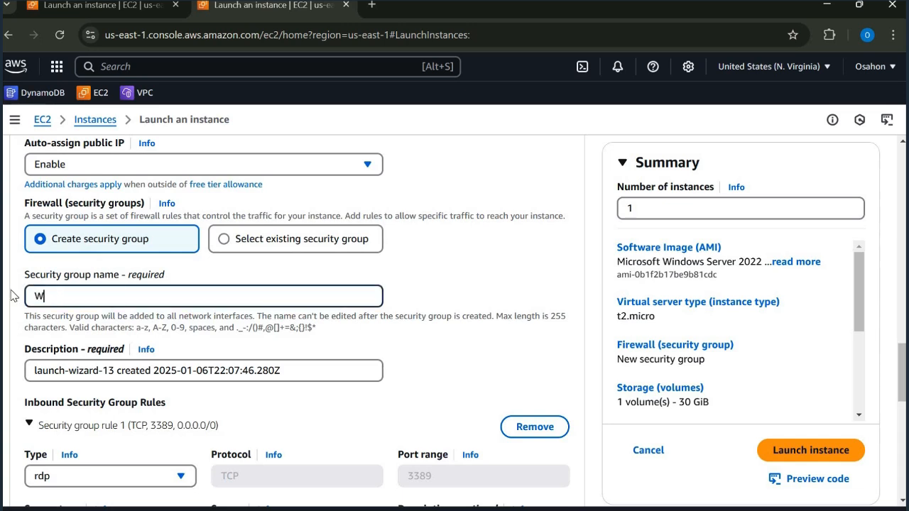
{"action": "type", "text": "indow1"}
Add a second inbound security group rule of type HTTP with source type Anywhere
{"action": "left_click_drag", "start_coordinate": [902, 377], "coordinate": [902, 401]}
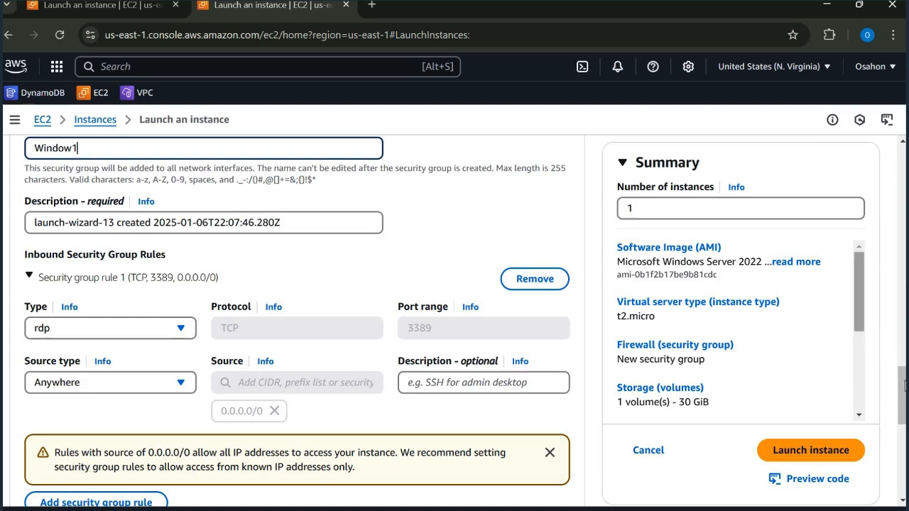
{"action": "scroll", "coordinate": [905, 404], "scroll_direction": "down", "scroll_amount": 3}
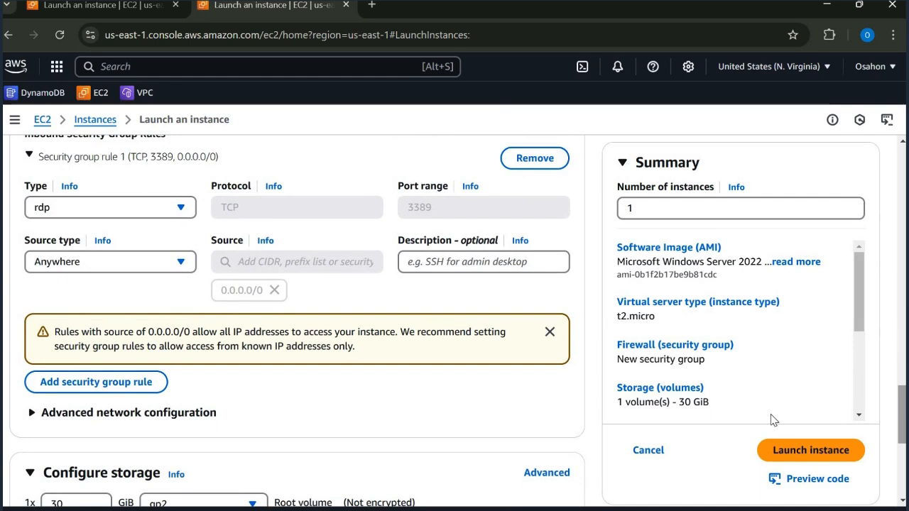
{"action": "left_click", "coordinate": [103, 388]}
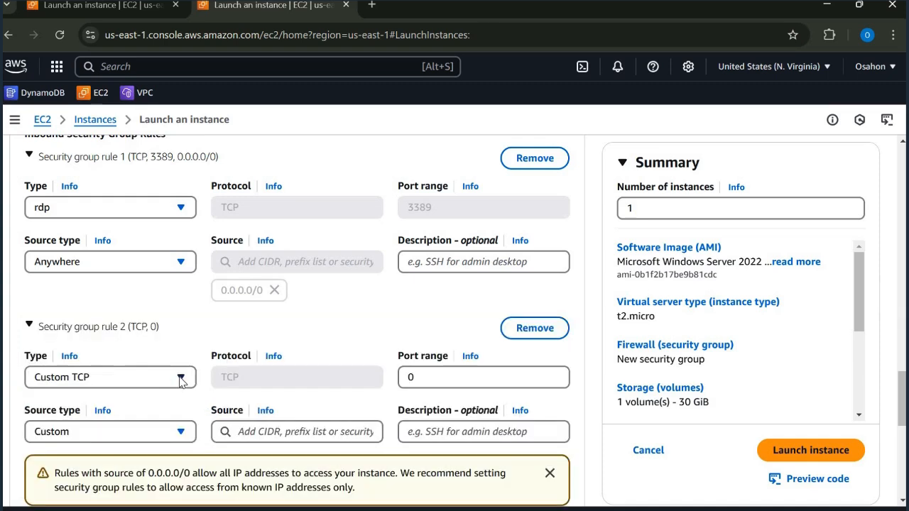
{"action": "left_click", "coordinate": [182, 382]}
{"action": "scroll", "coordinate": [149, 270], "scroll_direction": "down", "scroll_amount": 5}
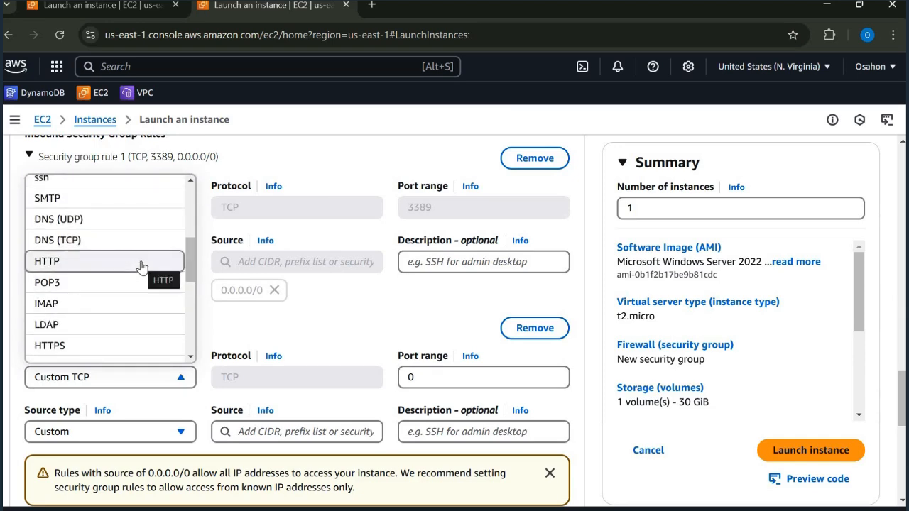
{"action": "left_click", "coordinate": [142, 263]}
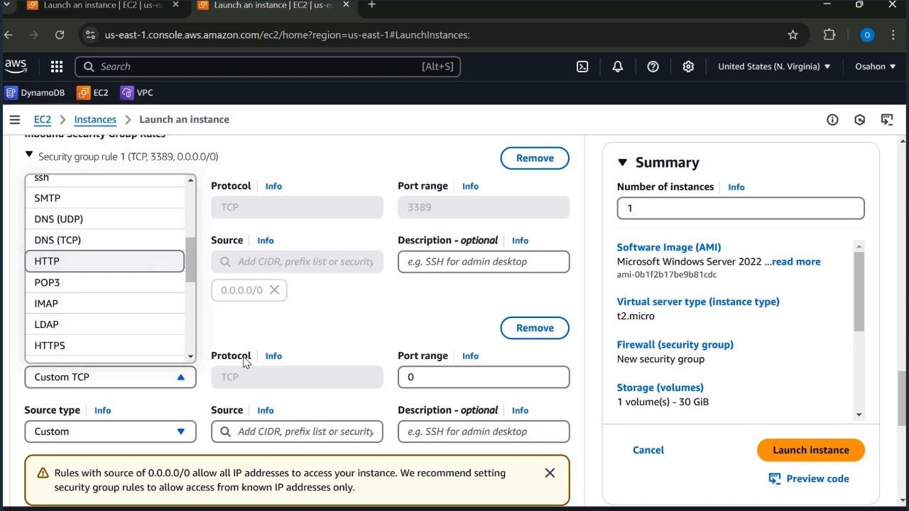
{"action": "left_click", "coordinate": [176, 436]}
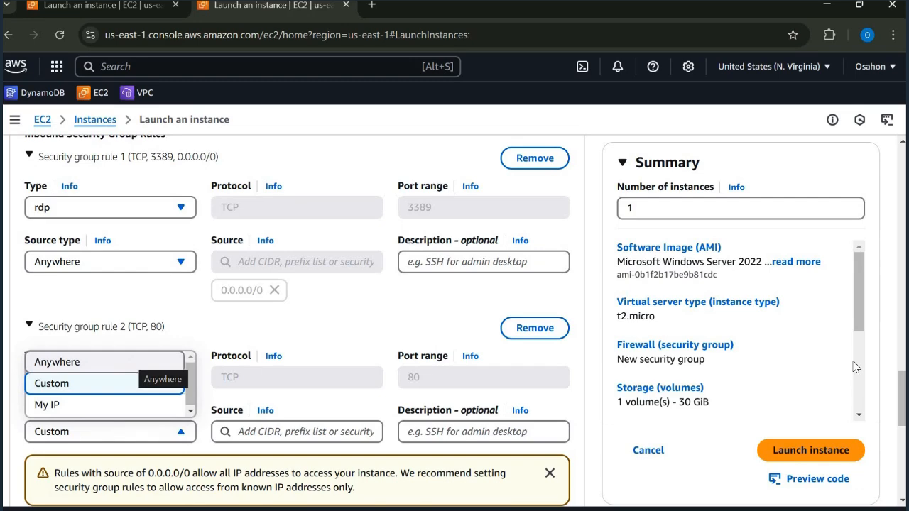
{"action": "key", "text": "Return"}
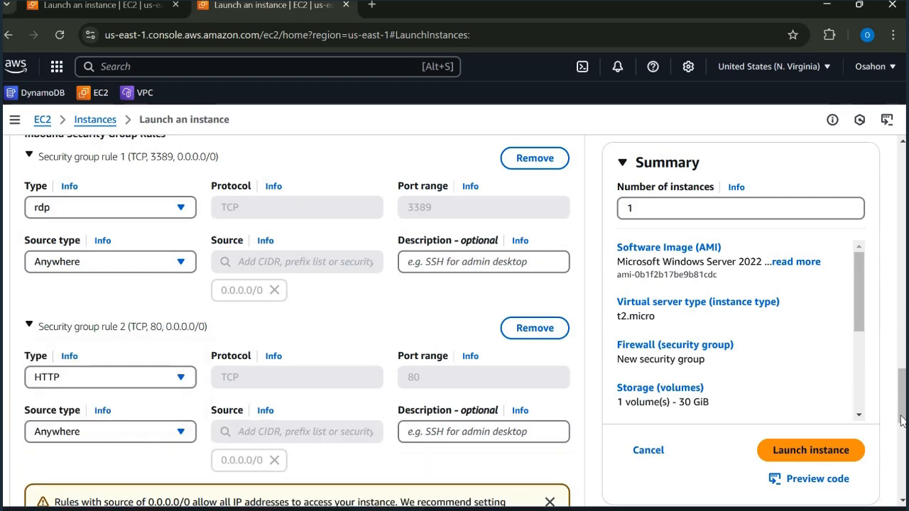
Add a third inbound security group rule of type HTTPS with source type Anywhere
{"action": "scroll", "coordinate": [329, 404], "scroll_direction": "down", "scroll_amount": 3}
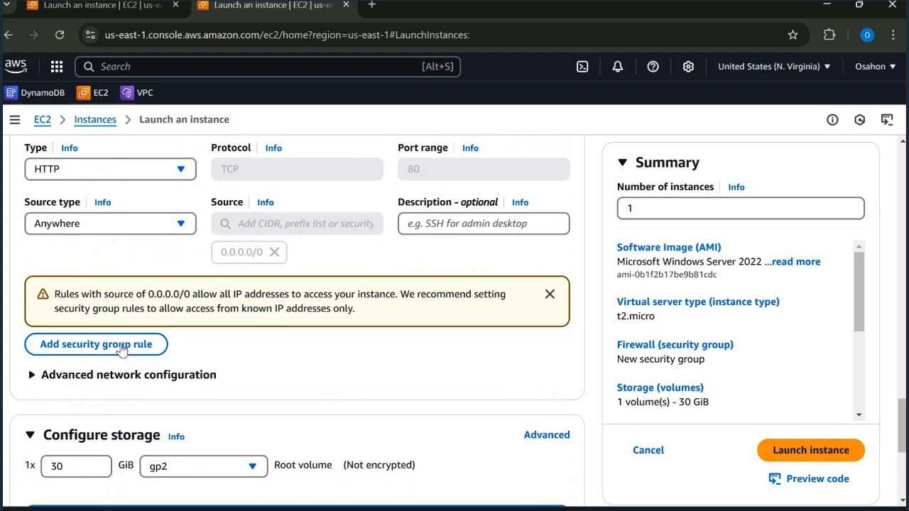
{"action": "left_click", "coordinate": [122, 348]}
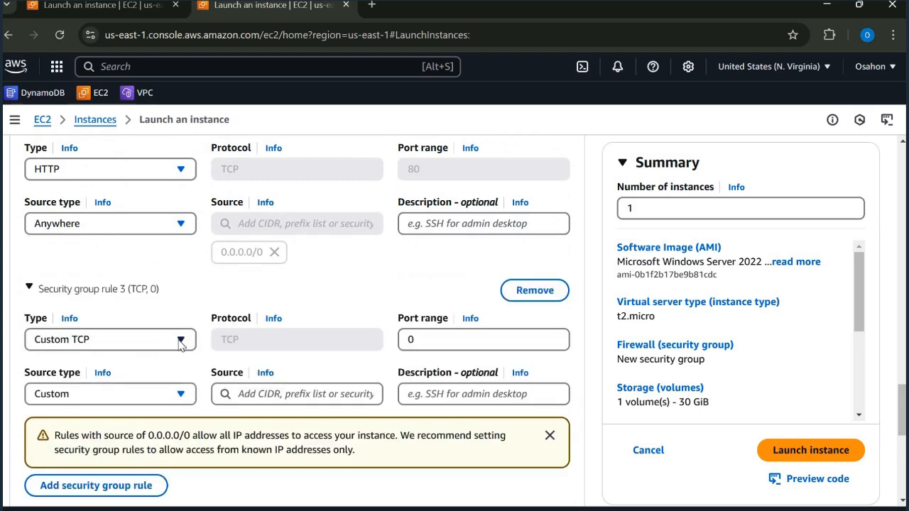
{"action": "left_click", "coordinate": [180, 342]}
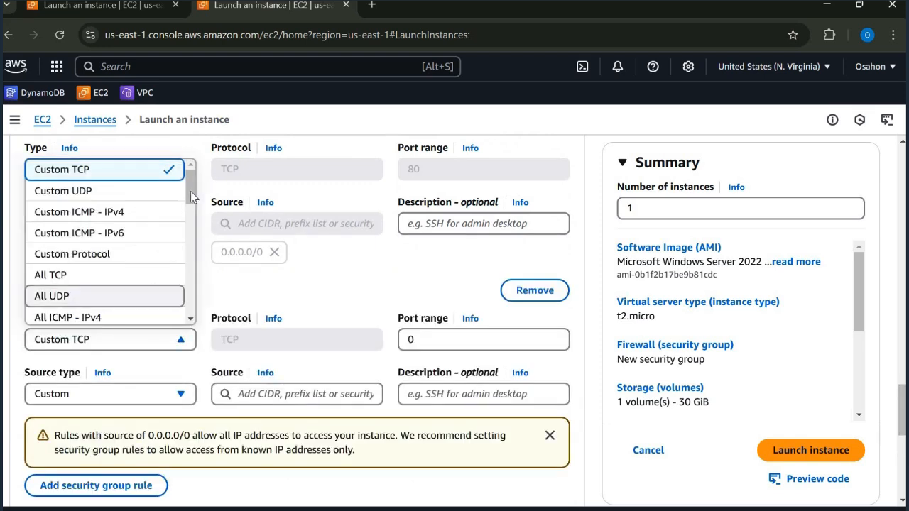
{"action": "scroll", "coordinate": [194, 244], "scroll_direction": "down", "scroll_amount": 3}
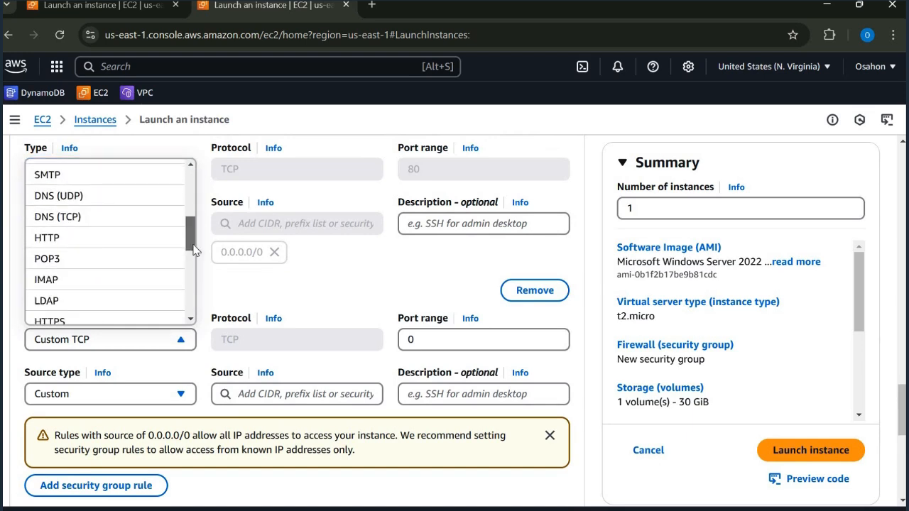
{"action": "scroll", "coordinate": [170, 270], "scroll_direction": "down", "scroll_amount": 3}
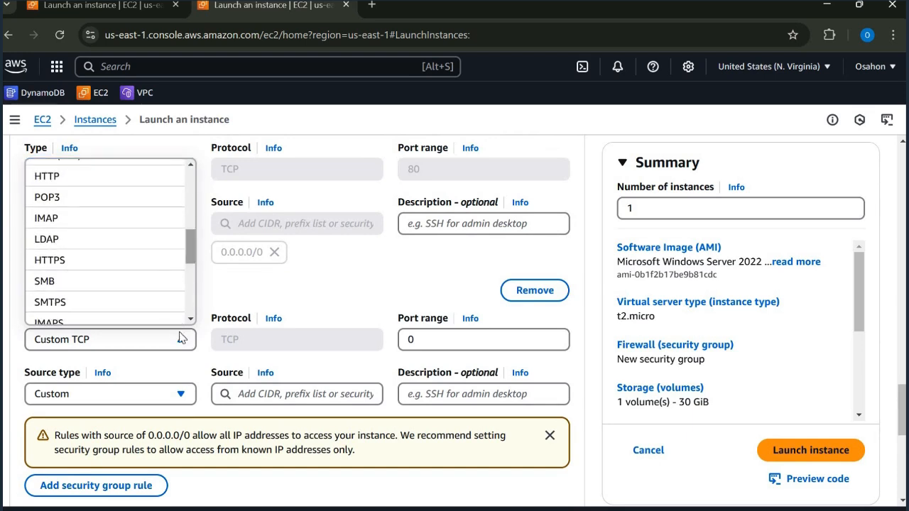
{"action": "key", "text": "Return"}
{"action": "left_click", "coordinate": [181, 395]}
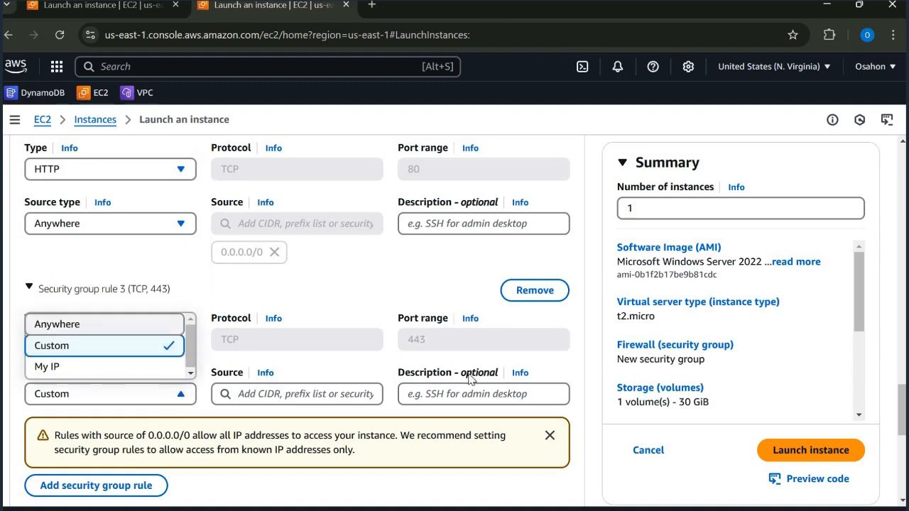
{"action": "key", "text": "Up"}
{"action": "key", "text": "Return"}
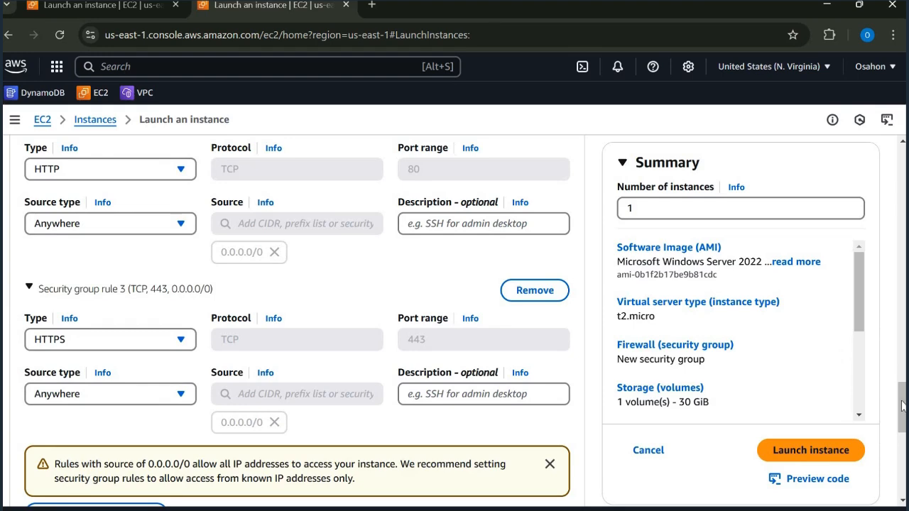
Review the network settings, the three inbound security group rules and the storage configuration before launching
{"action": "scroll", "coordinate": [106, 267], "scroll_direction": "up", "scroll_amount": 2}
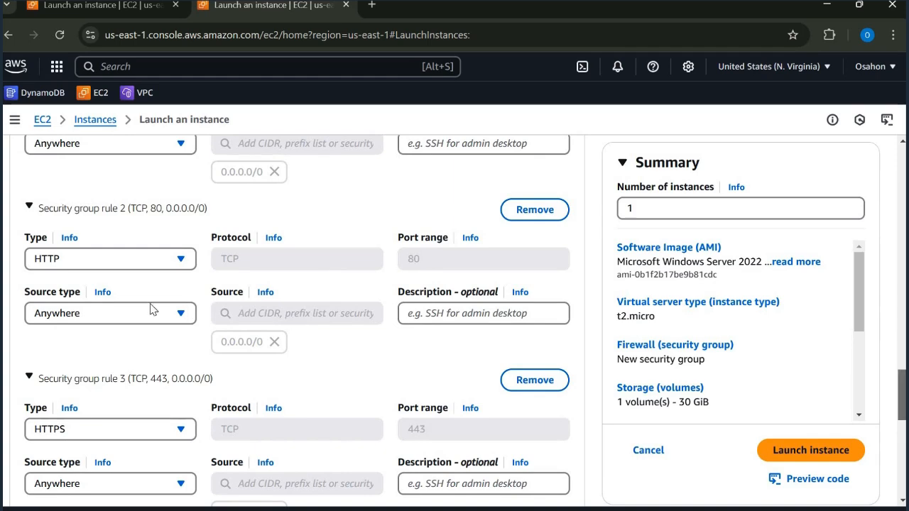
{"action": "scroll", "coordinate": [142, 306], "scroll_direction": "down", "scroll_amount": 2}
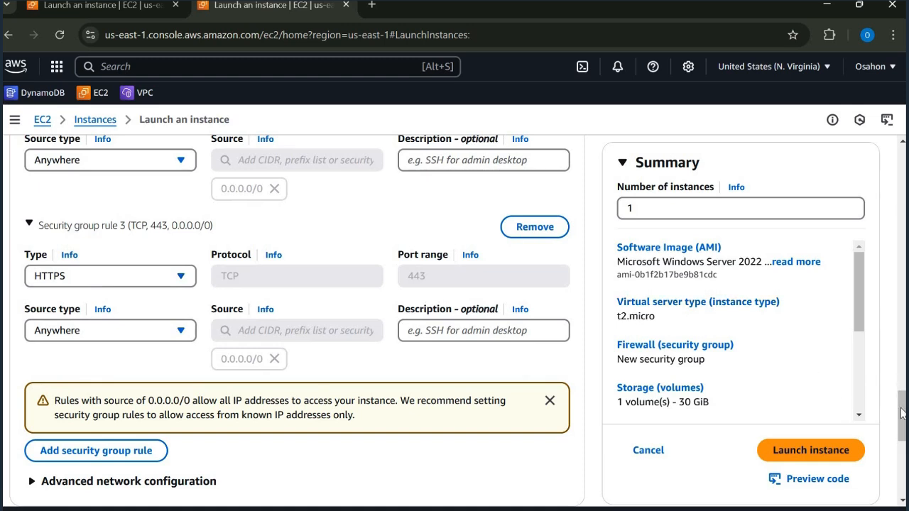
{"action": "left_click_drag", "start_coordinate": [901, 414], "coordinate": [899, 371]}
{"action": "scroll", "coordinate": [895, 375], "scroll_direction": "down", "scroll_amount": 6}
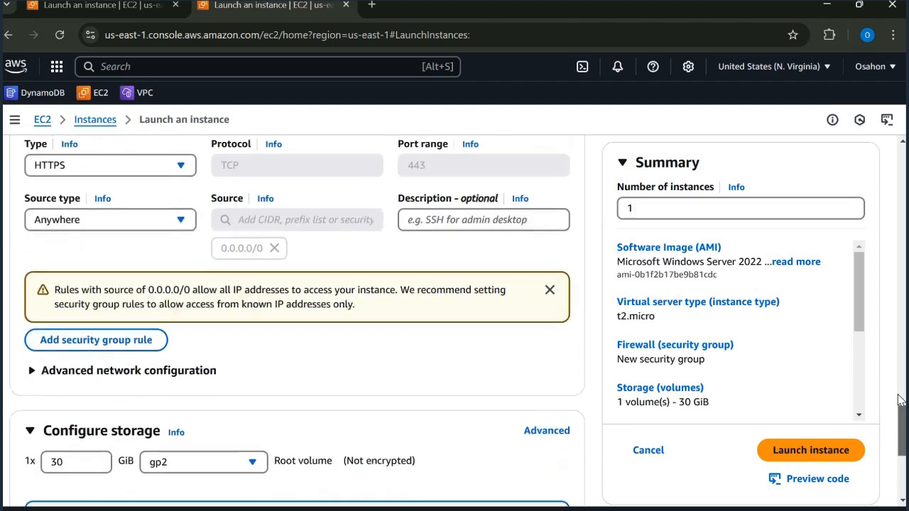
{"action": "scroll", "coordinate": [888, 365], "scroll_direction": "up", "scroll_amount": 8}
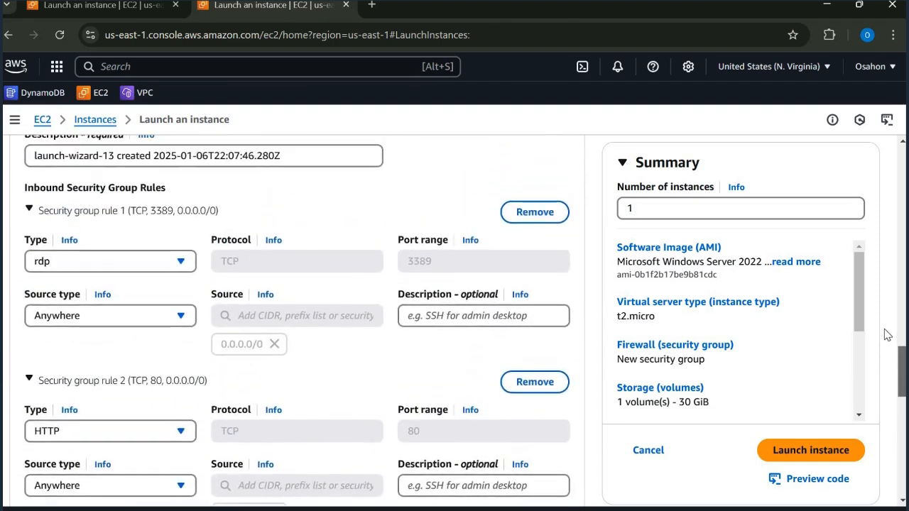
{"action": "scroll", "coordinate": [888, 326], "scroll_direction": "up", "scroll_amount": 8}
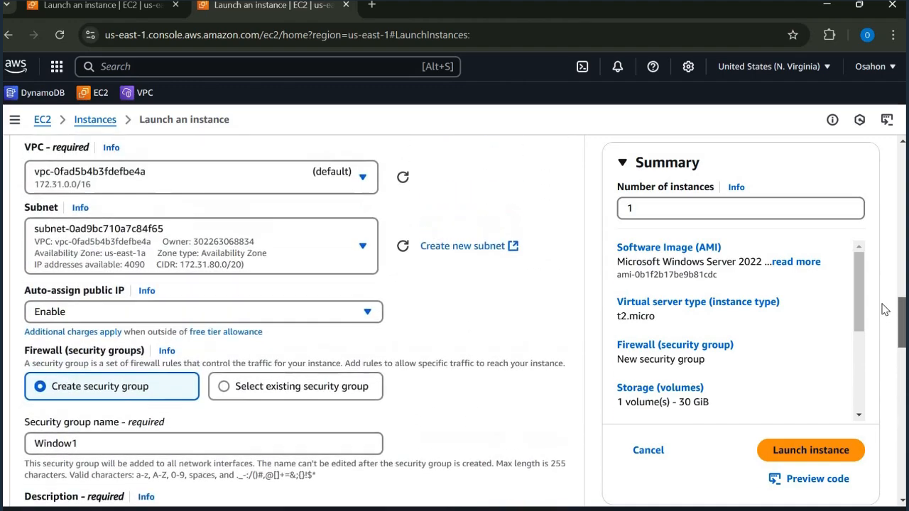
{"action": "scroll", "coordinate": [888, 324], "scroll_direction": "up", "scroll_amount": 1}
{"action": "scroll", "coordinate": [891, 355], "scroll_direction": "down", "scroll_amount": 3}
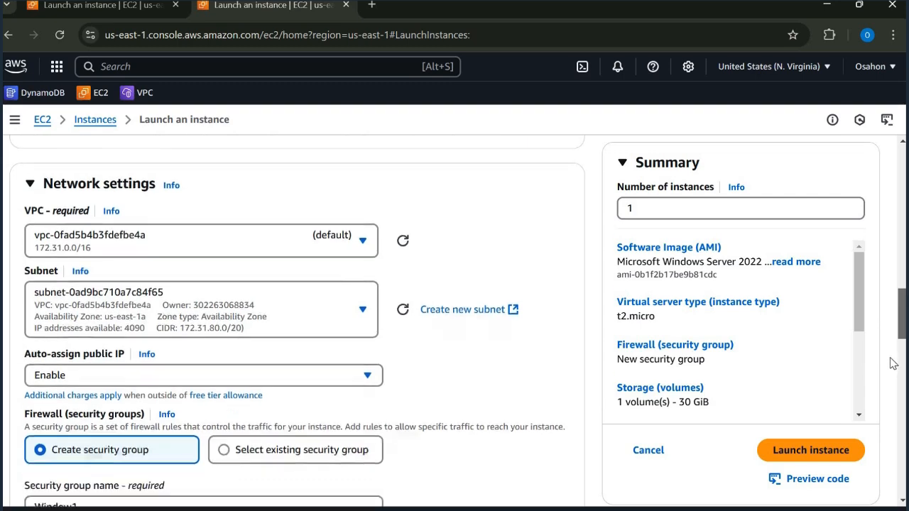
{"action": "scroll", "coordinate": [896, 378], "scroll_direction": "down", "scroll_amount": 7}
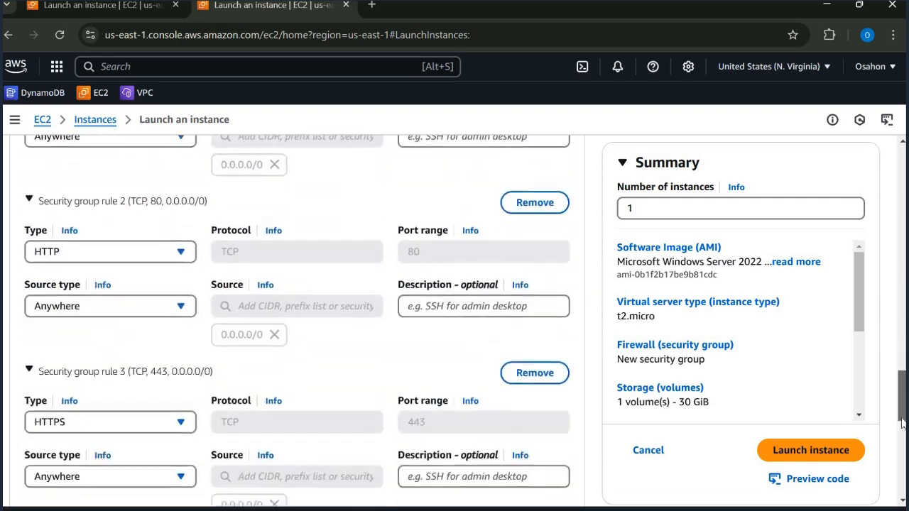
{"action": "scroll", "coordinate": [902, 423], "scroll_direction": "down", "scroll_amount": 4}
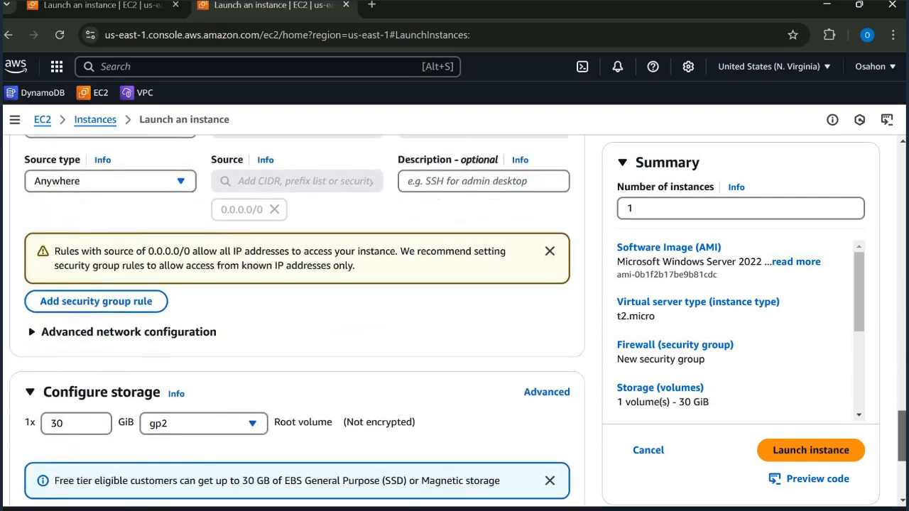
{"action": "scroll", "coordinate": [348, 324], "scroll_direction": "down", "scroll_amount": 1}
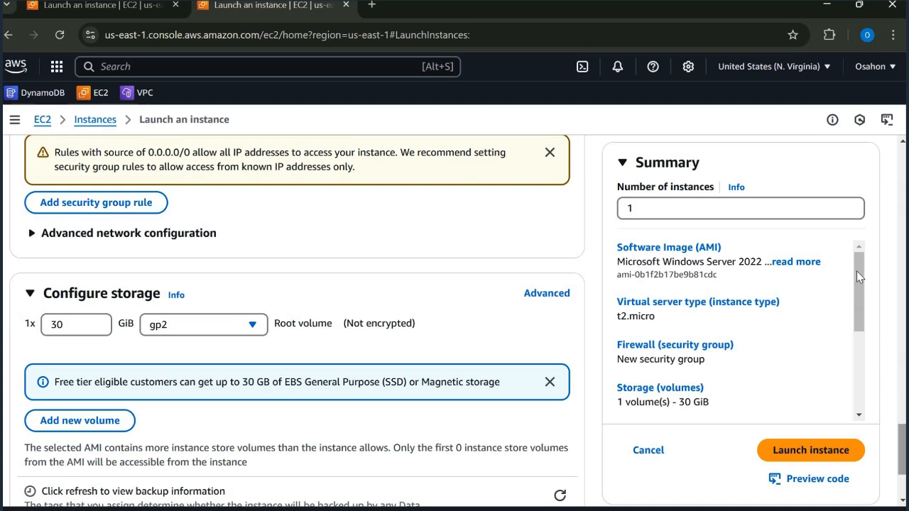
Check the configuration summary and launch the single Windows Server 2022 instance
{"action": "left_click_drag", "start_coordinate": [858, 307], "coordinate": [698, 210]}
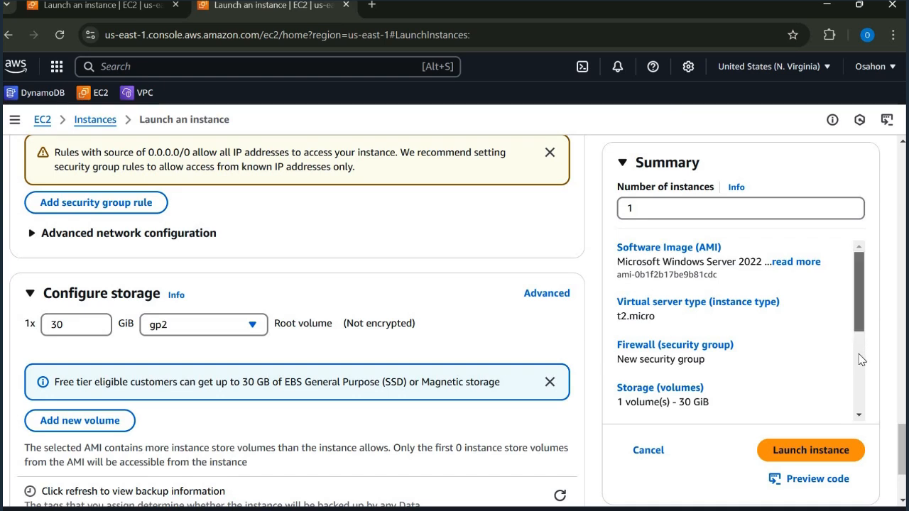
{"action": "scroll", "coordinate": [859, 396], "scroll_direction": "down", "scroll_amount": 2}
{"action": "scroll", "coordinate": [860, 395], "scroll_direction": "down", "scroll_amount": 5}
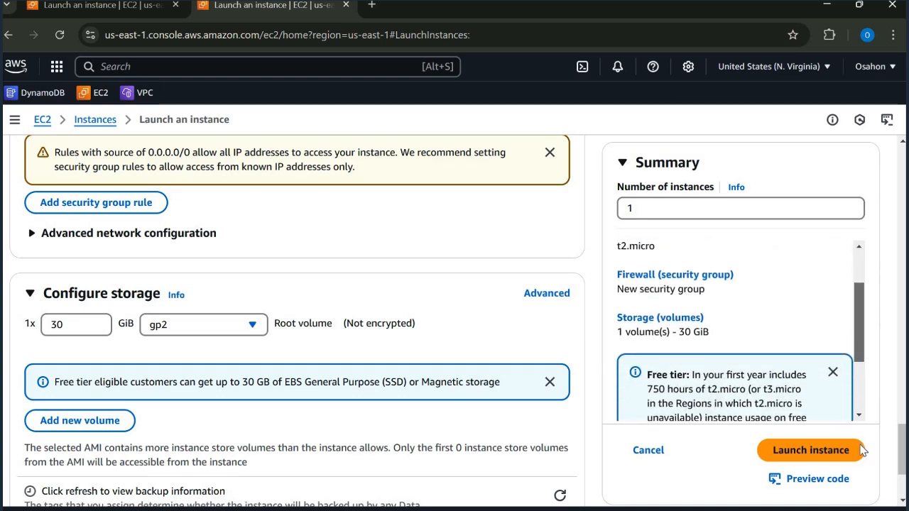
{"action": "left_click", "coordinate": [801, 459]}
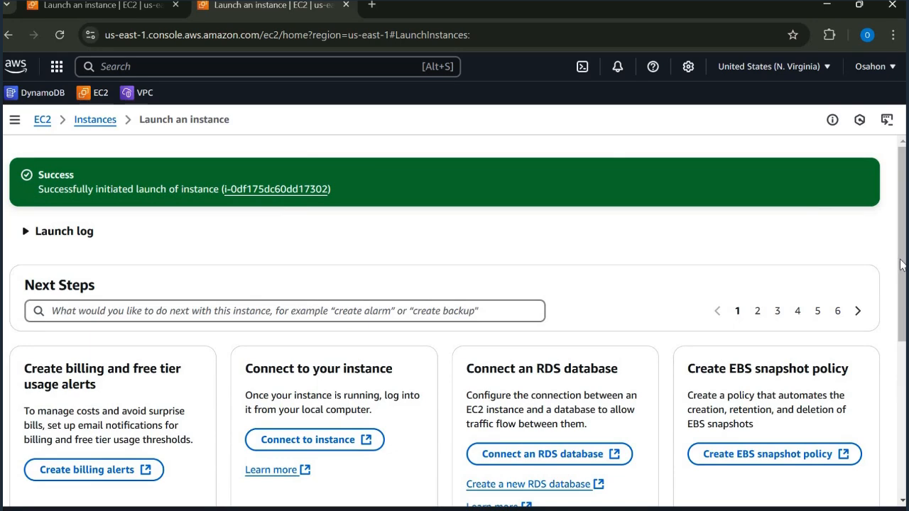
Open the newly launched instance in the instances list from its ID in the launch confirmation
{"action": "left_click_drag", "start_coordinate": [901, 336], "coordinate": [902, 488]}
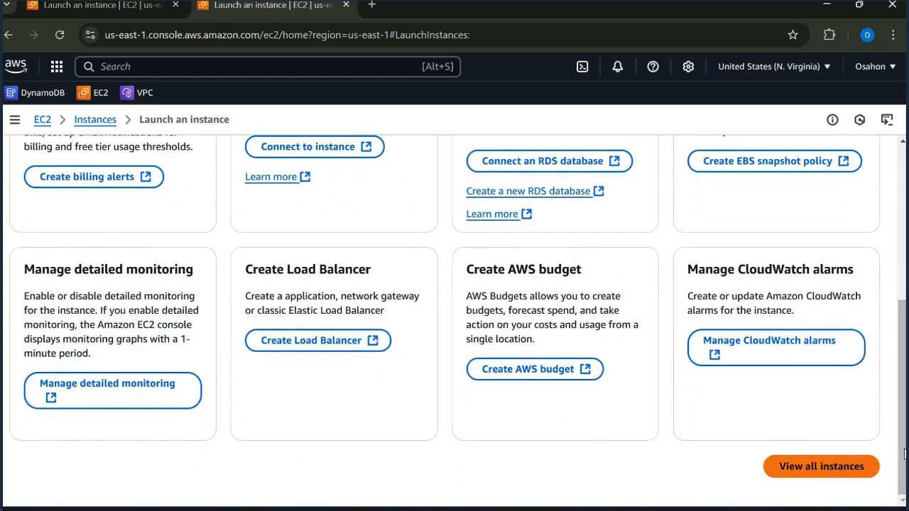
{"action": "scroll", "coordinate": [310, 205], "scroll_direction": "up", "scroll_amount": 4}
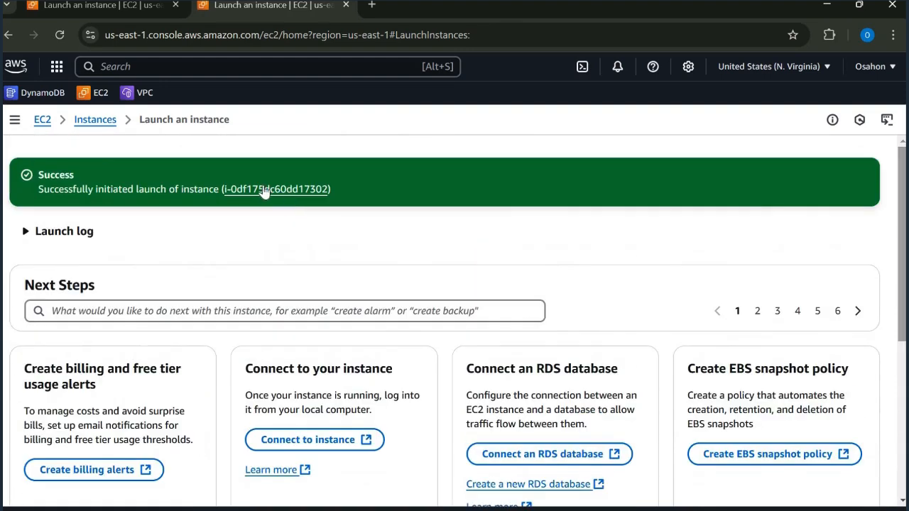
{"action": "left_click", "coordinate": [264, 188]}
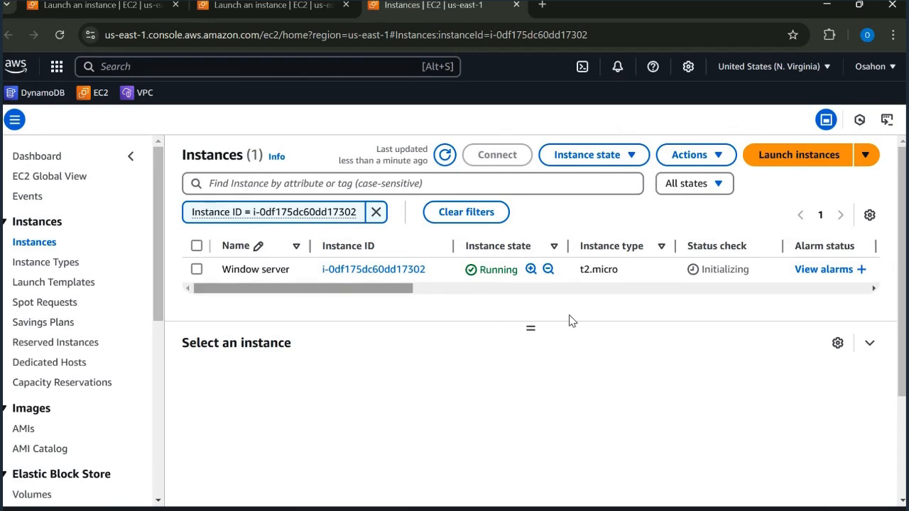
Select the "Window server" instance and examine its list columns and instance summary, including state, status check, IP addresses, VPC and subnet
{"action": "scroll", "coordinate": [313, 284], "scroll_direction": "right", "scroll_amount": 5}
{"action": "scroll", "coordinate": [294, 284], "scroll_direction": "right", "scroll_amount": 3}
{"action": "scroll", "coordinate": [294, 282], "scroll_direction": "left", "scroll_amount": 8}
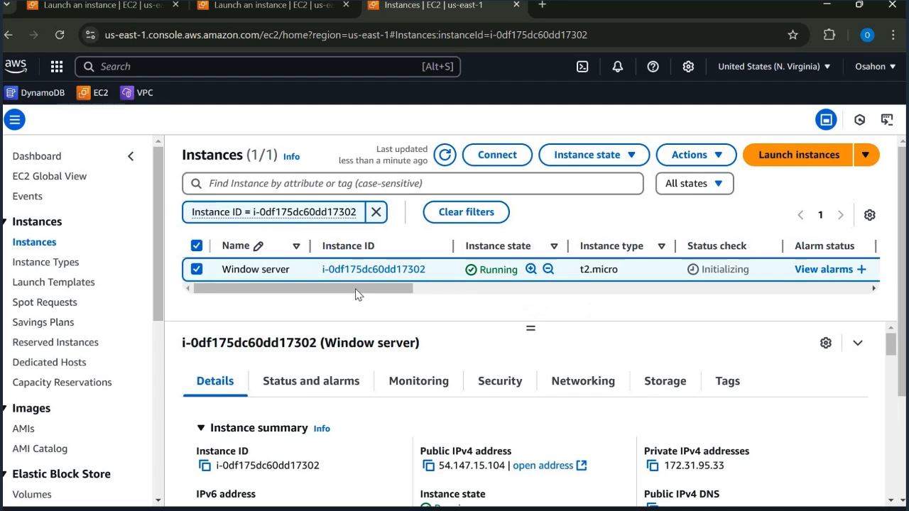
{"action": "left_click_drag", "start_coordinate": [357, 294], "coordinate": [499, 286]}
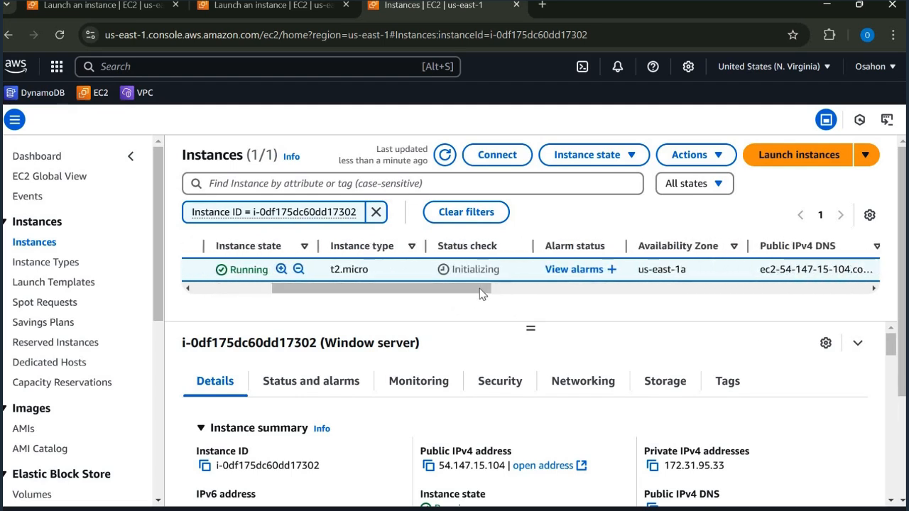
{"action": "left_click_drag", "start_coordinate": [417, 292], "coordinate": [544, 281]}
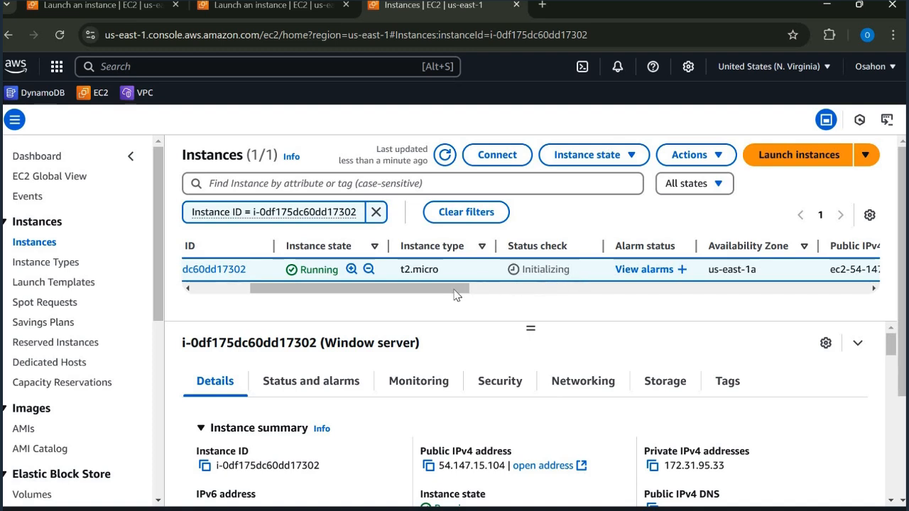
{"action": "scroll", "coordinate": [556, 313], "scroll_direction": "left", "scroll_amount": 3}
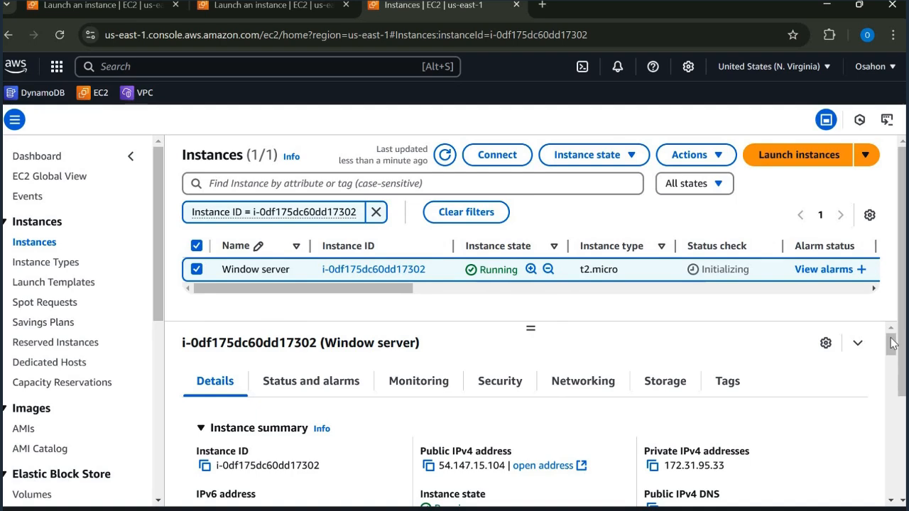
{"action": "left_click_drag", "start_coordinate": [892, 346], "coordinate": [889, 348]}
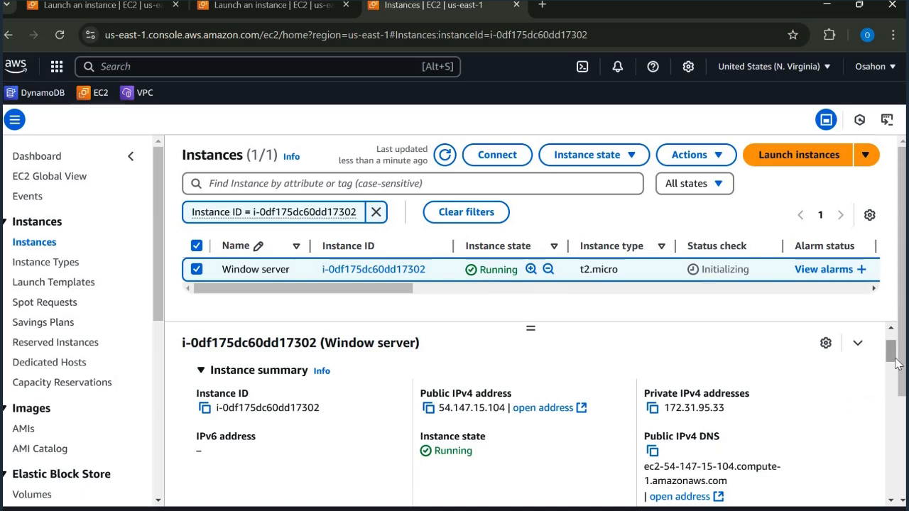
{"action": "scroll", "coordinate": [791, 381], "scroll_direction": "down", "scroll_amount": 1}
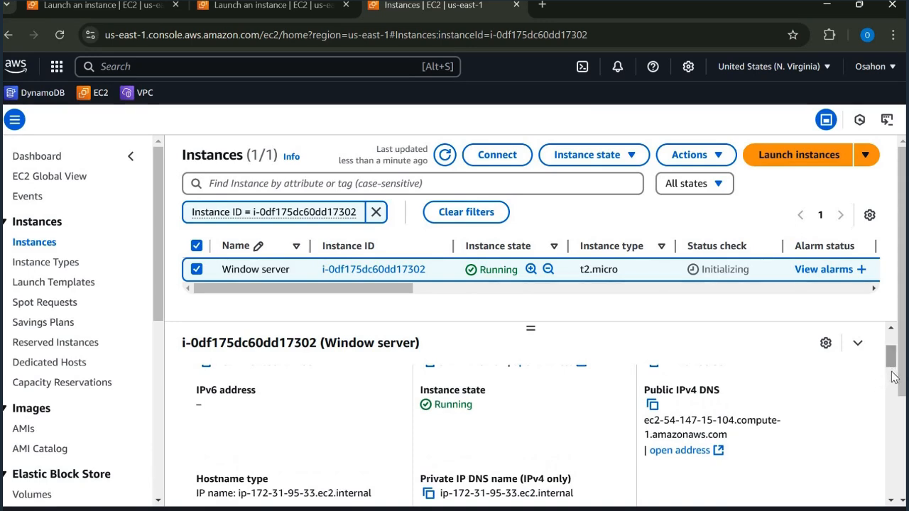
{"action": "scroll", "coordinate": [616, 415], "scroll_direction": "down", "scroll_amount": 3}
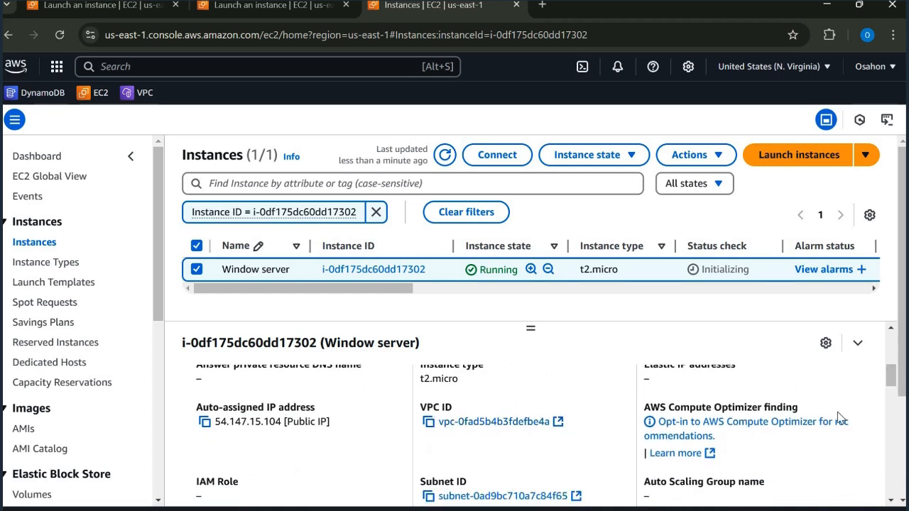
{"action": "left_click_drag", "start_coordinate": [894, 393], "coordinate": [441, 154]}
Refresh the instances list repeatedly to monitor the status check of the "Window server" instance
{"action": "left_click", "coordinate": [442, 155]}
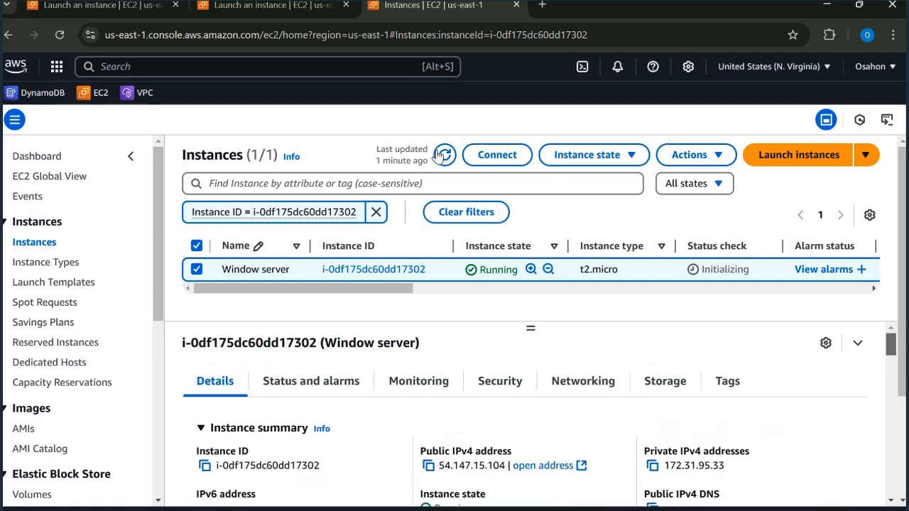
{"action": "left_click", "coordinate": [441, 154]}
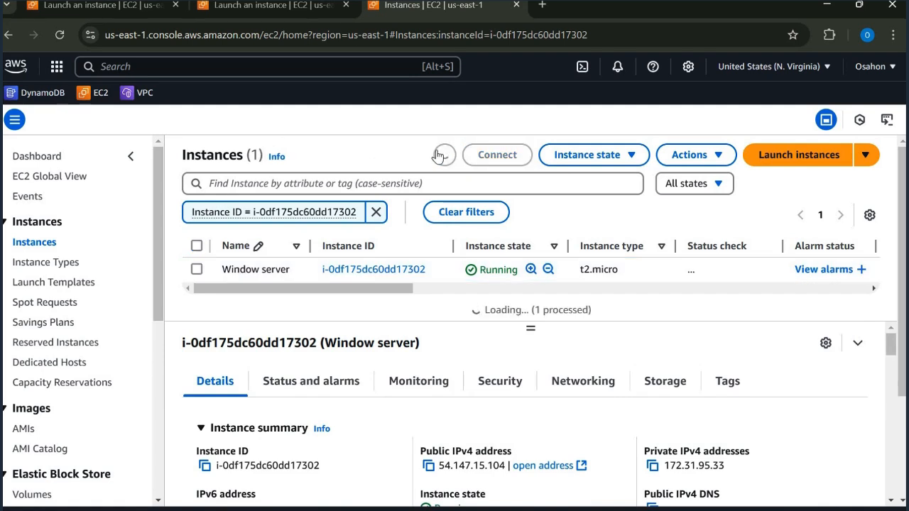
{"action": "left_click", "coordinate": [442, 154]}
{"action": "left_click", "coordinate": [442, 155]}
{"action": "left_click", "coordinate": [439, 156]}
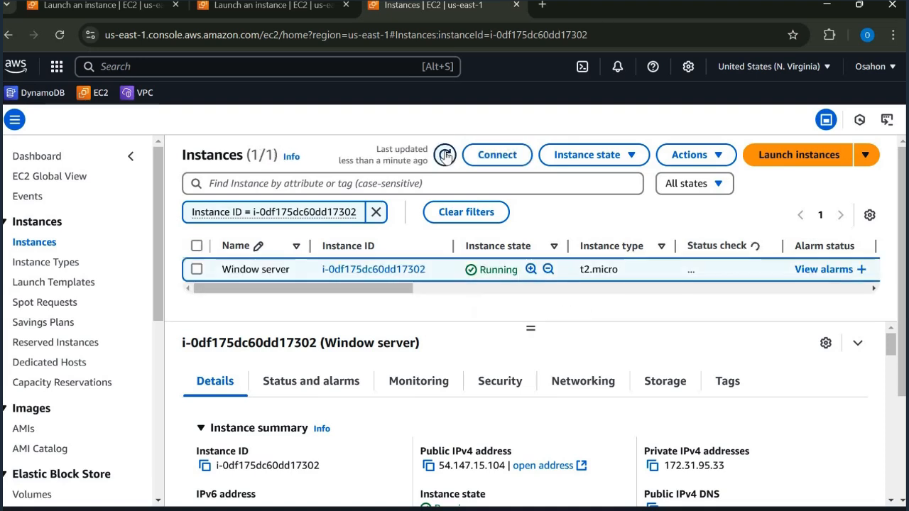
{"action": "left_click", "coordinate": [445, 155]}
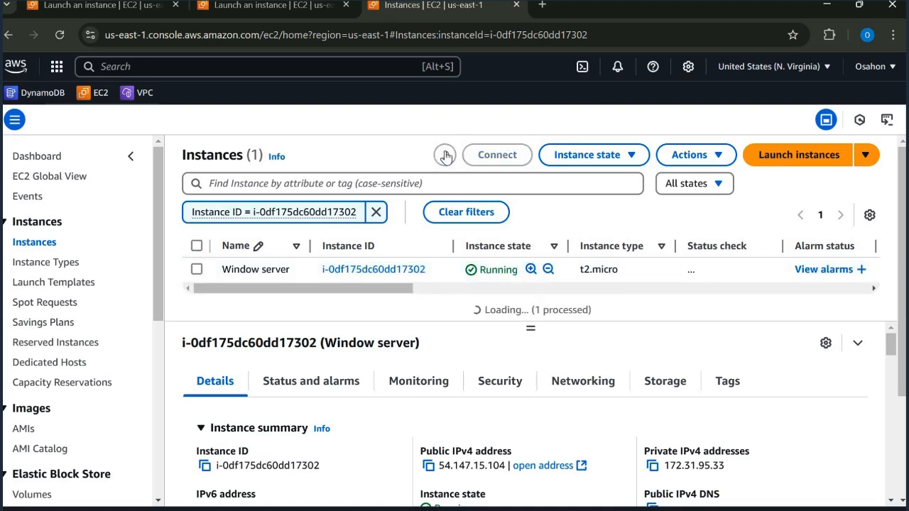
{"action": "left_click", "coordinate": [445, 156]}
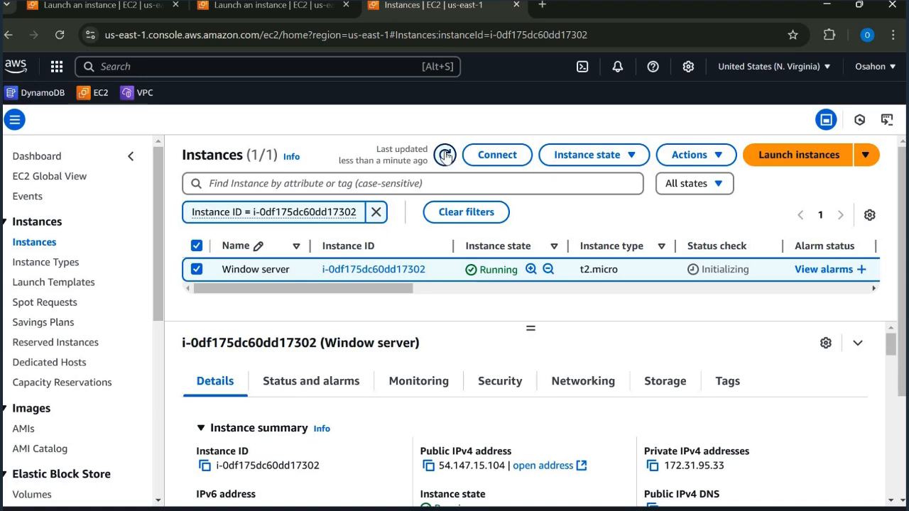
{"action": "left_click", "coordinate": [446, 155]}
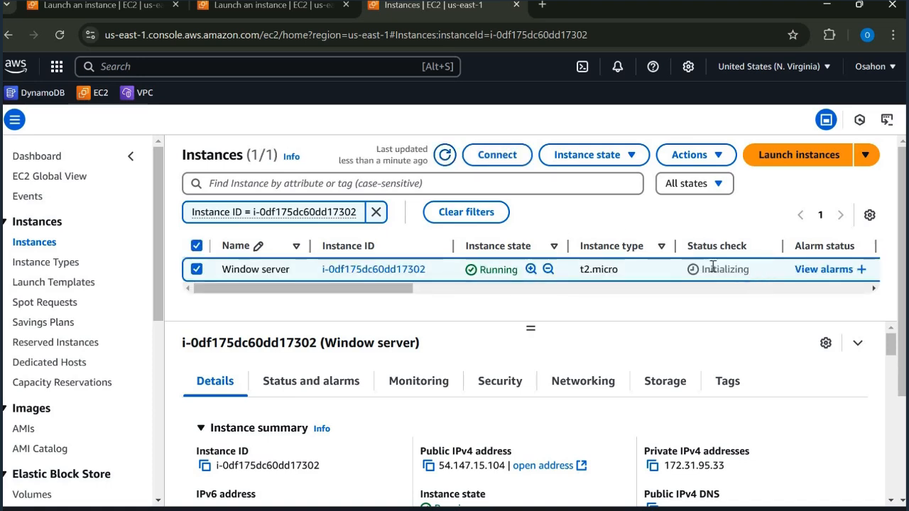
Open the RDP client connection options for the "Window server" instance and download its remote desktop file
{"action": "left_click", "coordinate": [497, 161]}
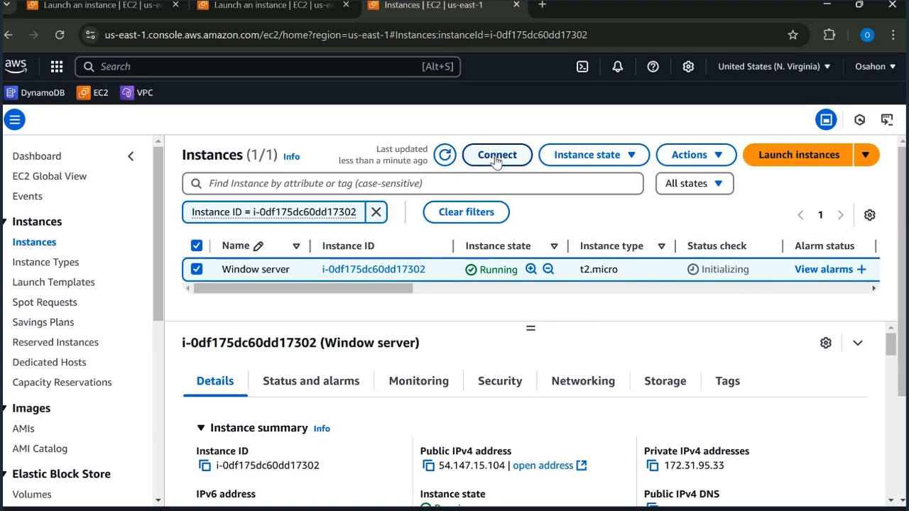
{"action": "left_click", "coordinate": [496, 161]}
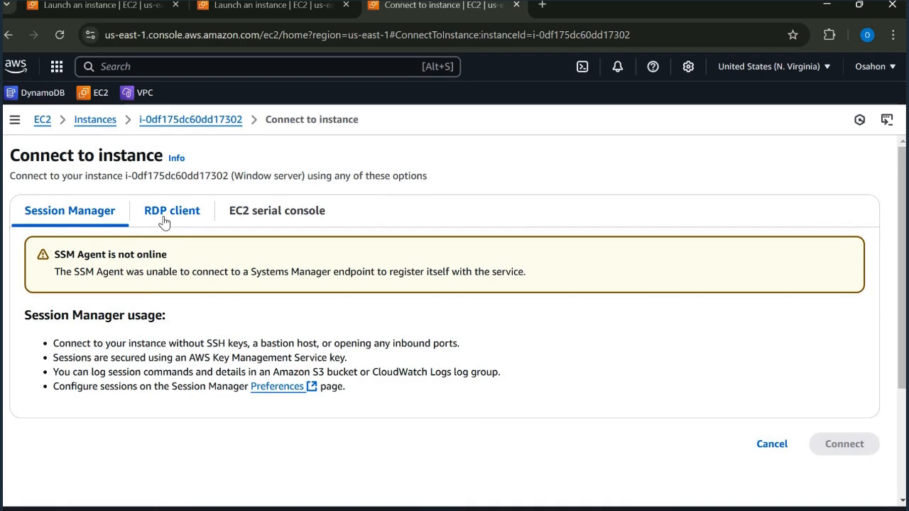
{"action": "left_click", "coordinate": [182, 220]}
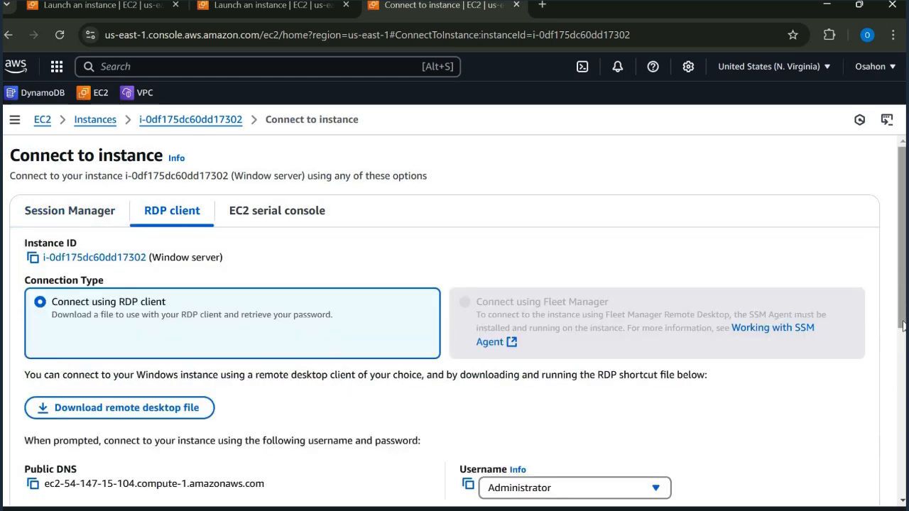
{"action": "scroll", "coordinate": [150, 254], "scroll_direction": "down", "scroll_amount": 3}
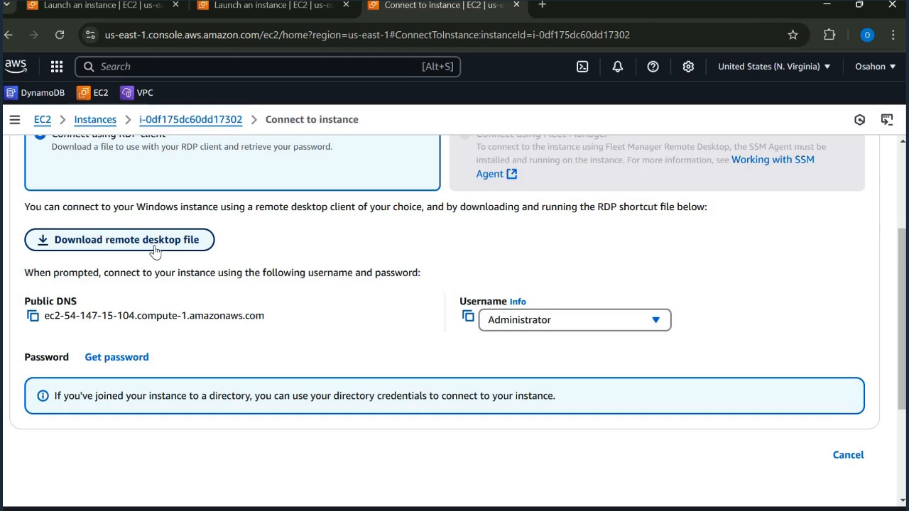
{"action": "left_click", "coordinate": [84, 243]}
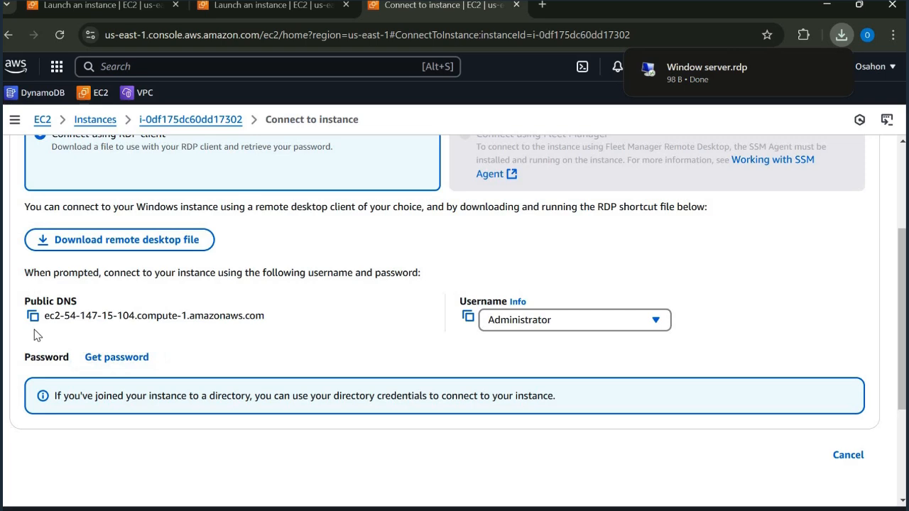
Request the instance's Windows password and upload kay.pem from the Downloads folder as the private key file
{"action": "left_click", "coordinate": [104, 358]}
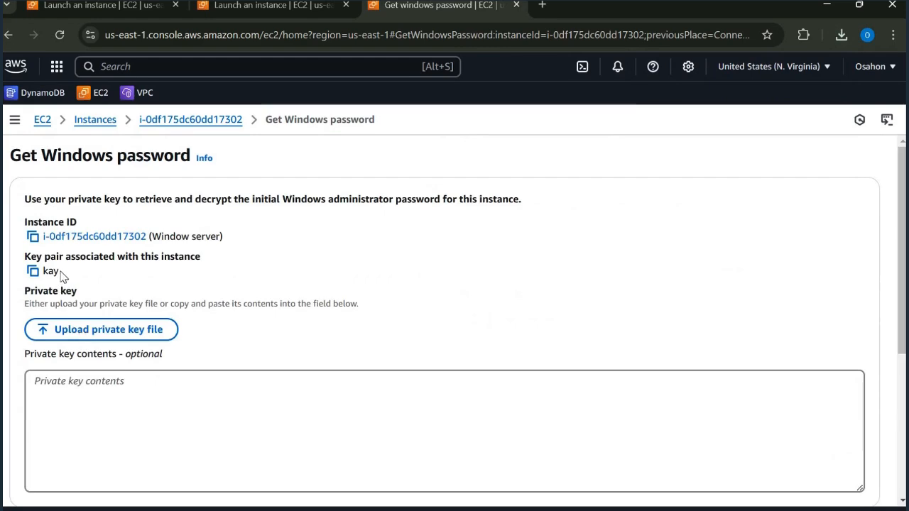
{"action": "double_click", "coordinate": [45, 271]}
{"action": "left_click", "coordinate": [93, 341]}
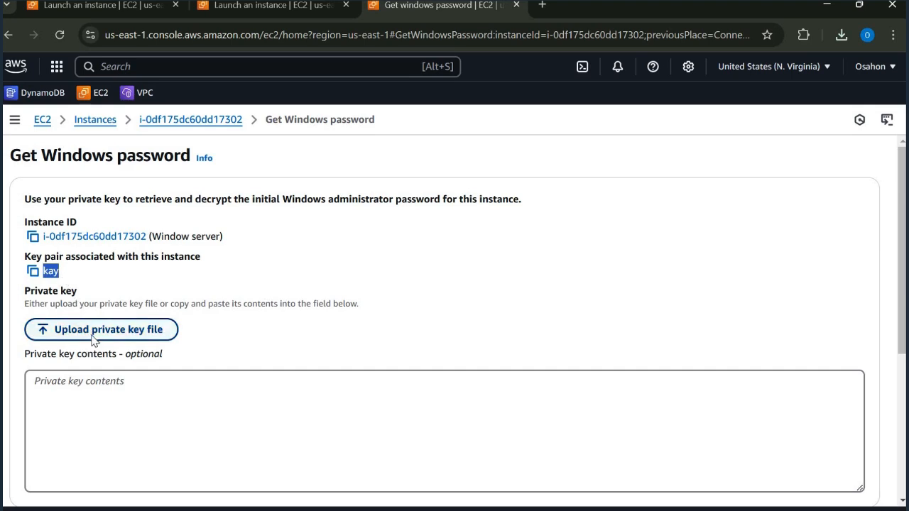
{"action": "left_click", "coordinate": [92, 338]}
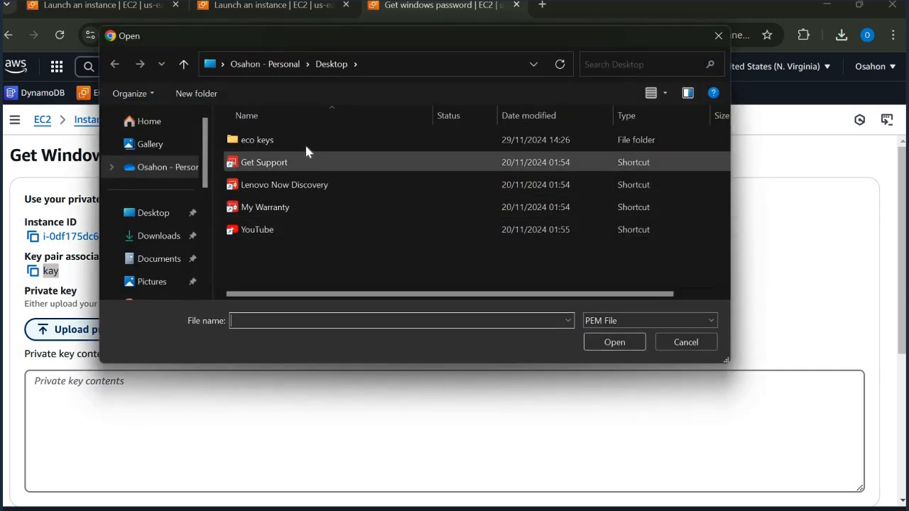
{"action": "left_click", "coordinate": [160, 239]}
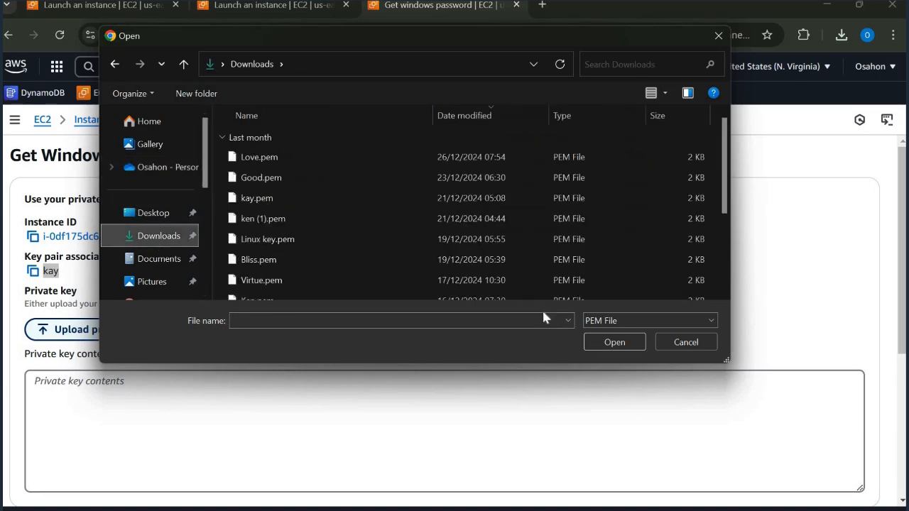
{"action": "left_click", "coordinate": [257, 199]}
{"action": "left_click", "coordinate": [606, 346]}
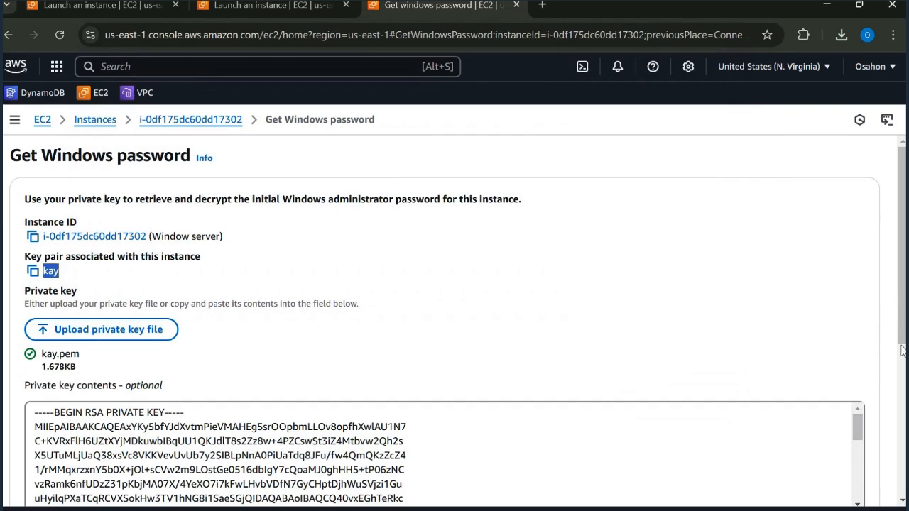
Decrypt the Windows administrator password and copy it to the clipboard
{"action": "scroll", "coordinate": [872, 419], "scroll_direction": "down", "scroll_amount": 3}
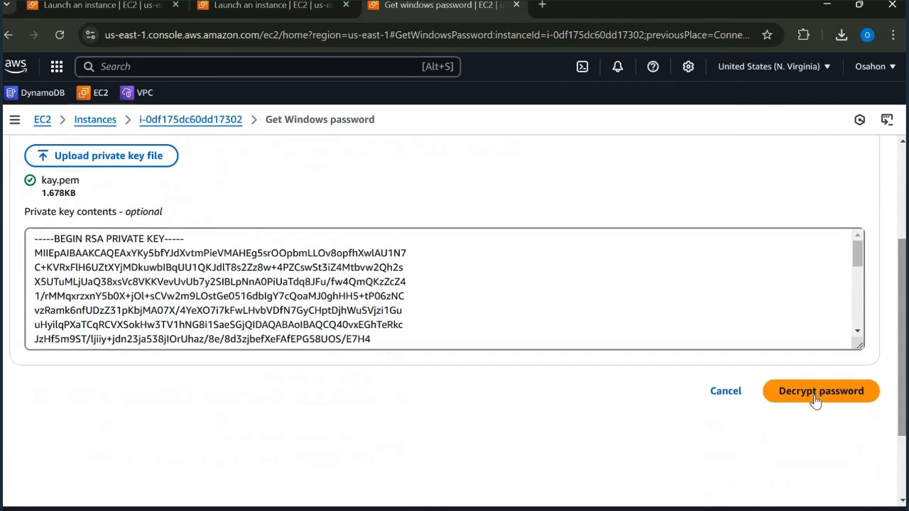
{"action": "left_click", "coordinate": [816, 399]}
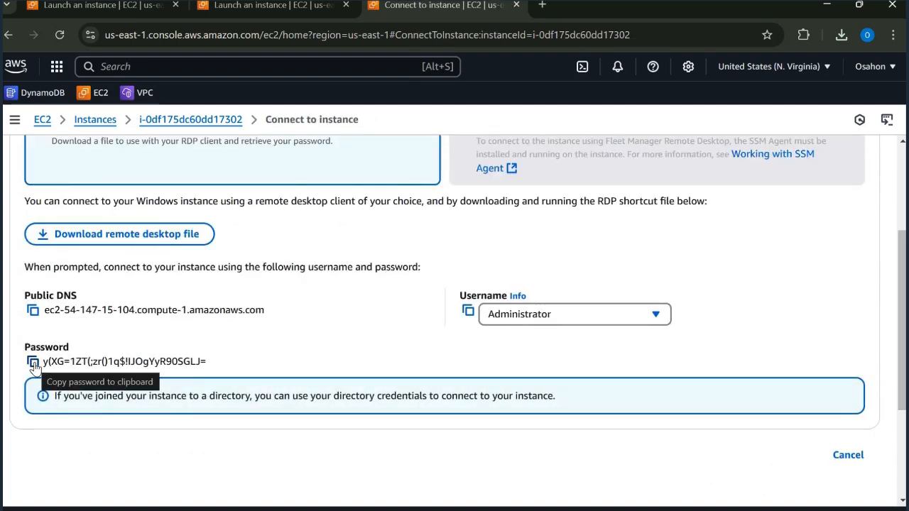
{"action": "left_click", "coordinate": [33, 363]}
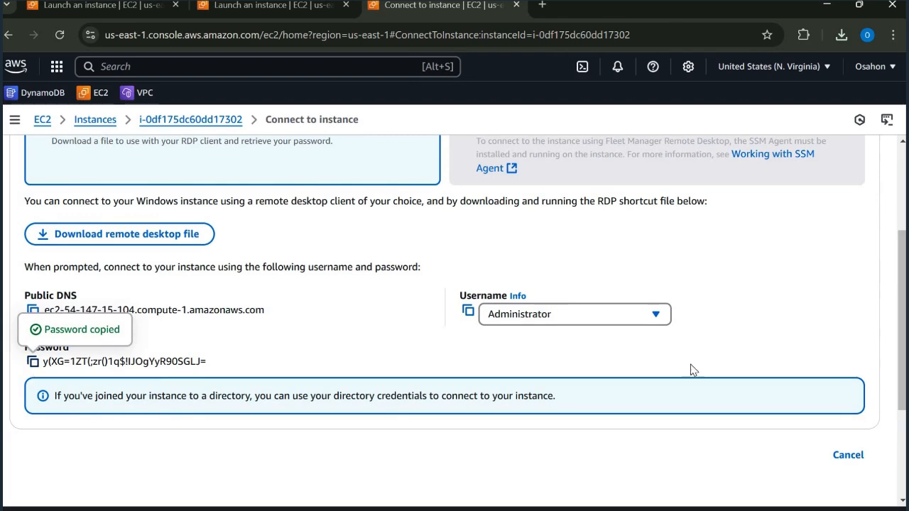
Open the downloaded Window server.rdp file and agree to connect despite the unknown publisher
{"action": "left_click_drag", "start_coordinate": [903, 231], "coordinate": [877, 122]}
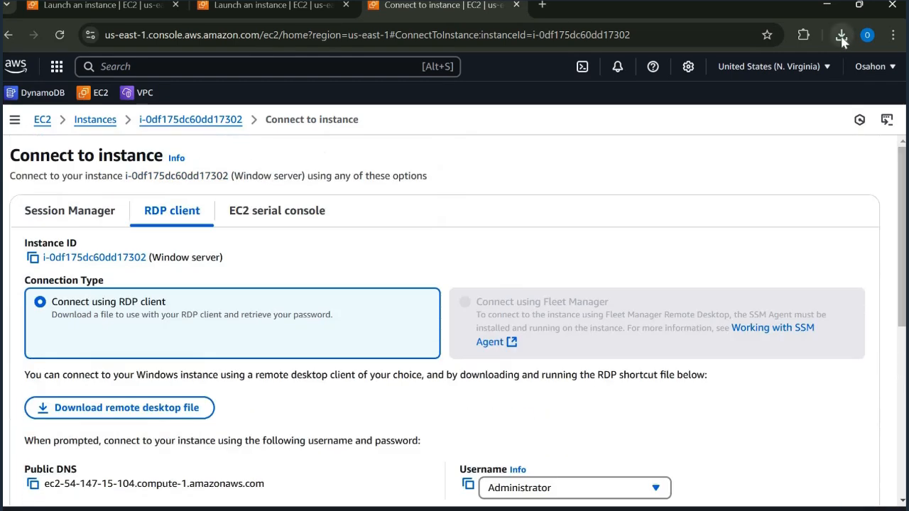
{"action": "left_click", "coordinate": [842, 41]}
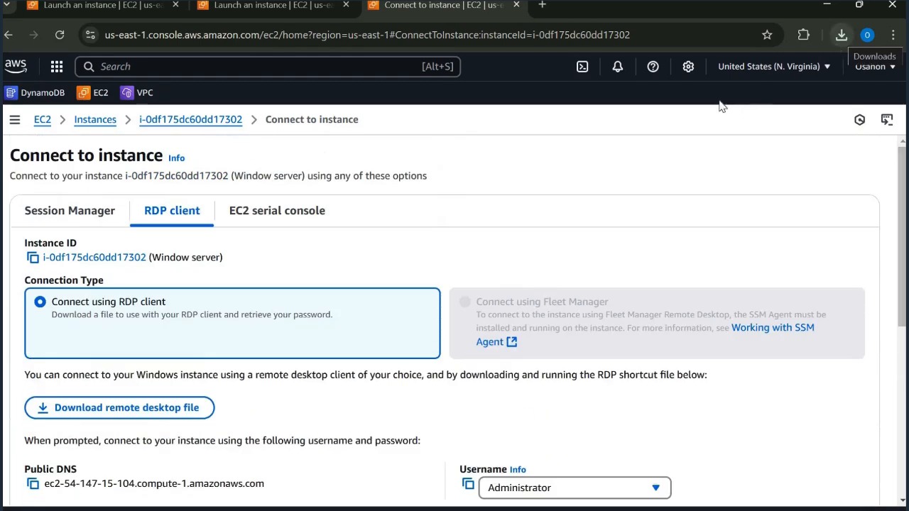
{"action": "mouse_move", "coordinate": [731, 104]}
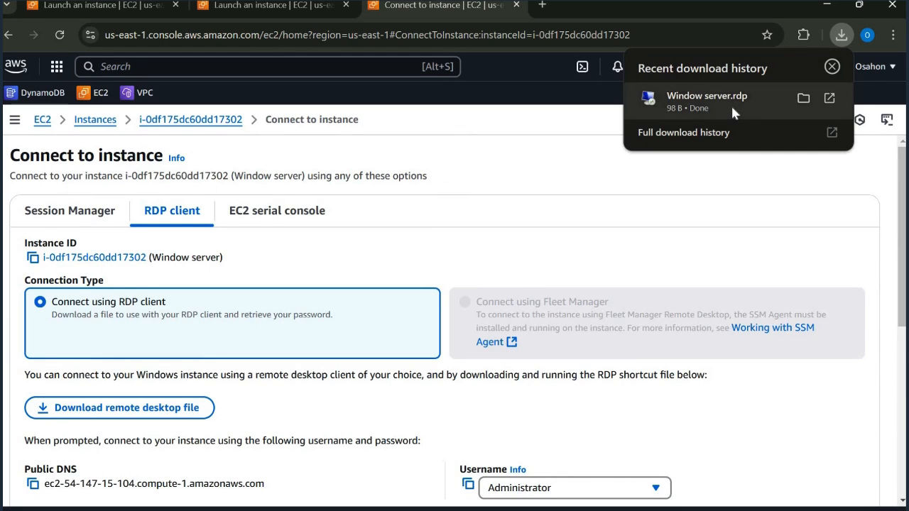
{"action": "left_click", "coordinate": [730, 104]}
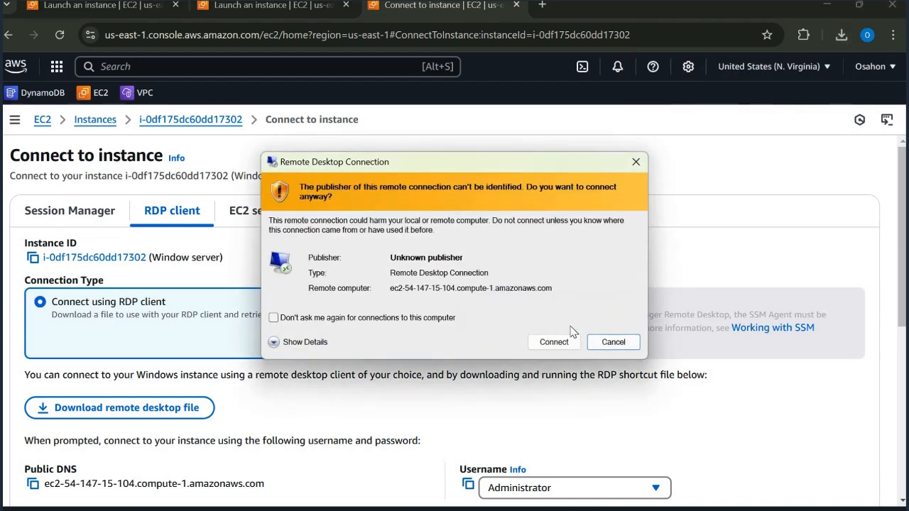
{"action": "left_click", "coordinate": [552, 343]}
{"action": "left_click", "coordinate": [553, 343]}
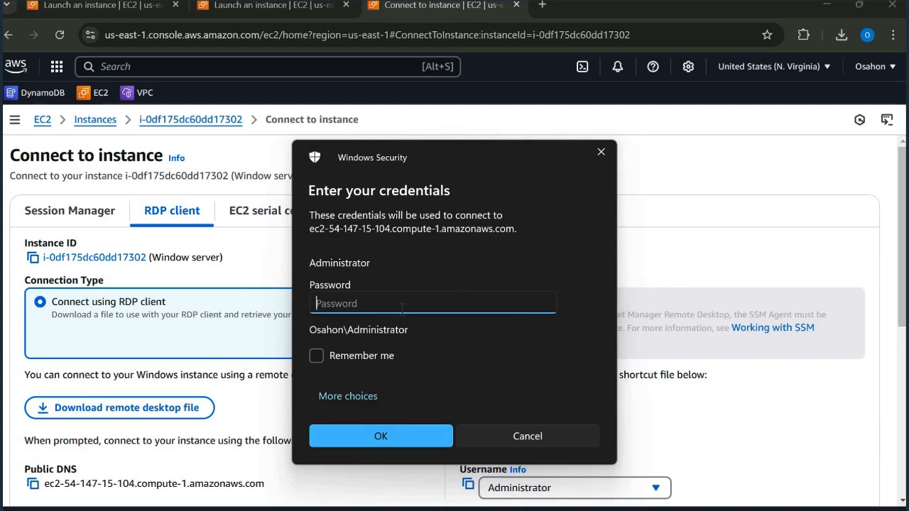
Enter the Administrator account password in the credentials prompt and accept the remote computer's unverified certificate
{"action": "key", "text": "ctrl+v"}
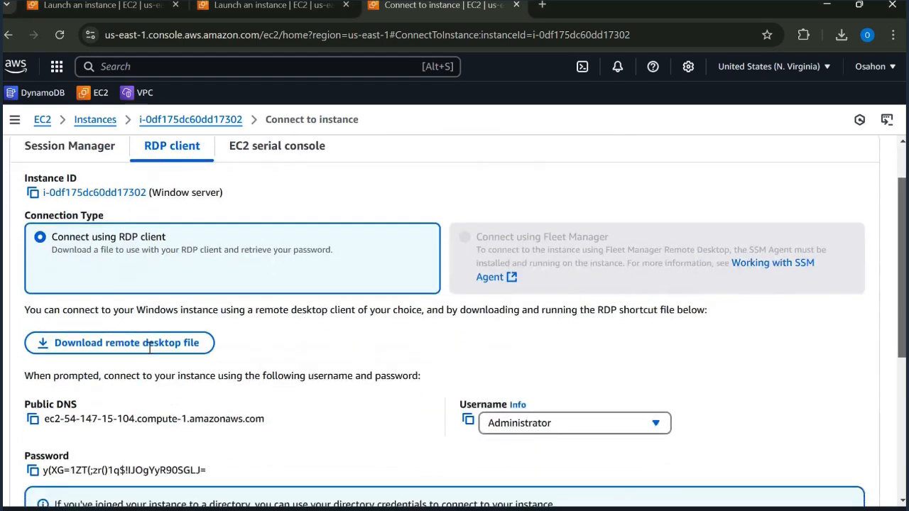
{"action": "scroll", "coordinate": [149, 348], "scroll_direction": "down", "scroll_amount": 2}
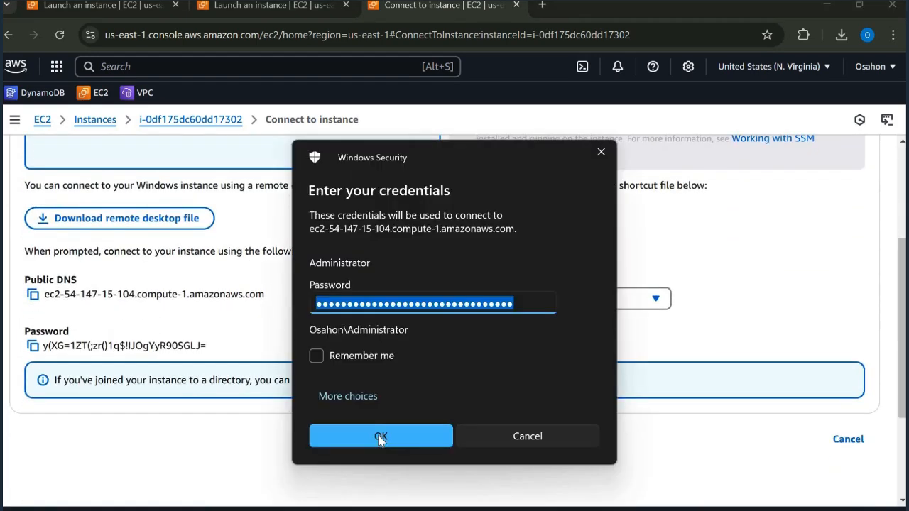
{"action": "left_click", "coordinate": [380, 437]}
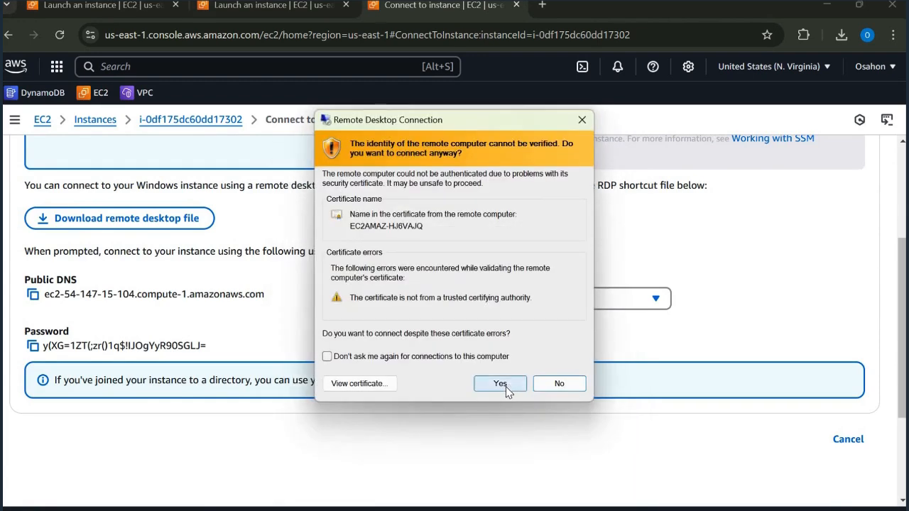
{"action": "left_click", "coordinate": [500, 384]}
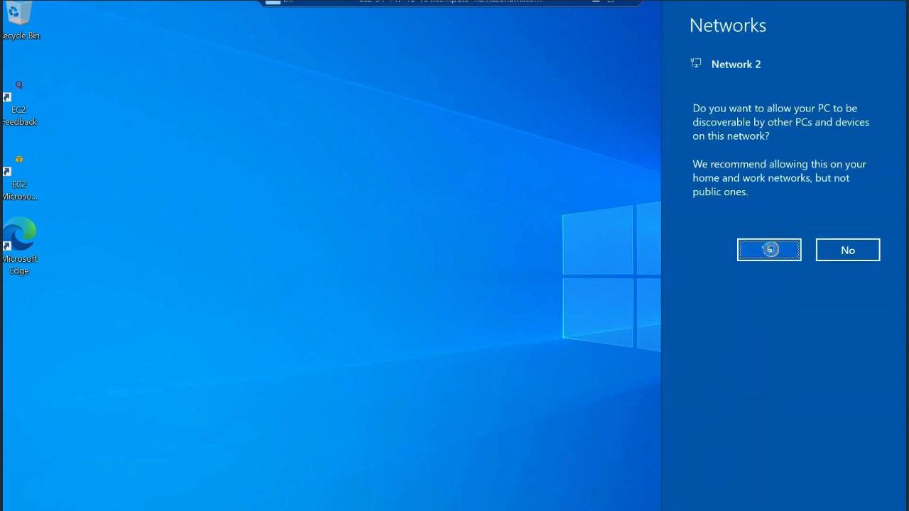
Allow the remote server to be discoverable on Network 2 and open Server Manager through a search
{"action": "left_click", "coordinate": [771, 252]}
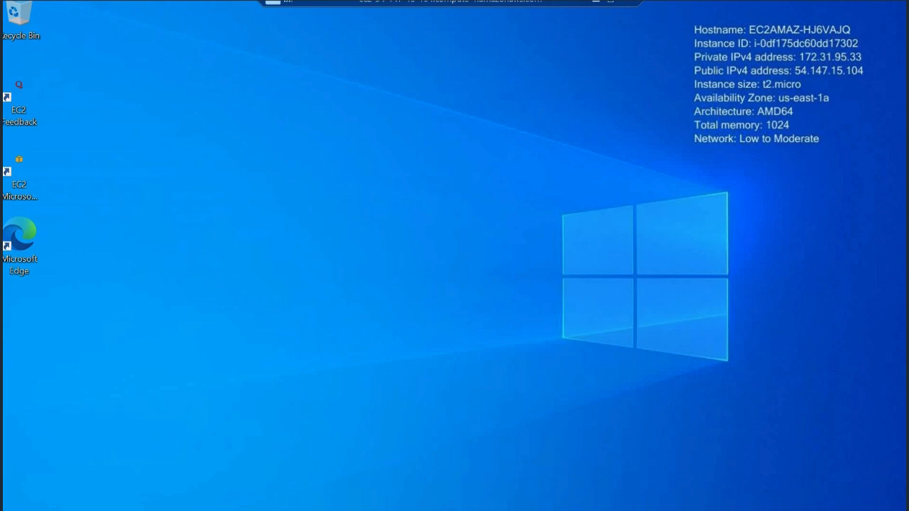
{"action": "key", "text": "super+s"}
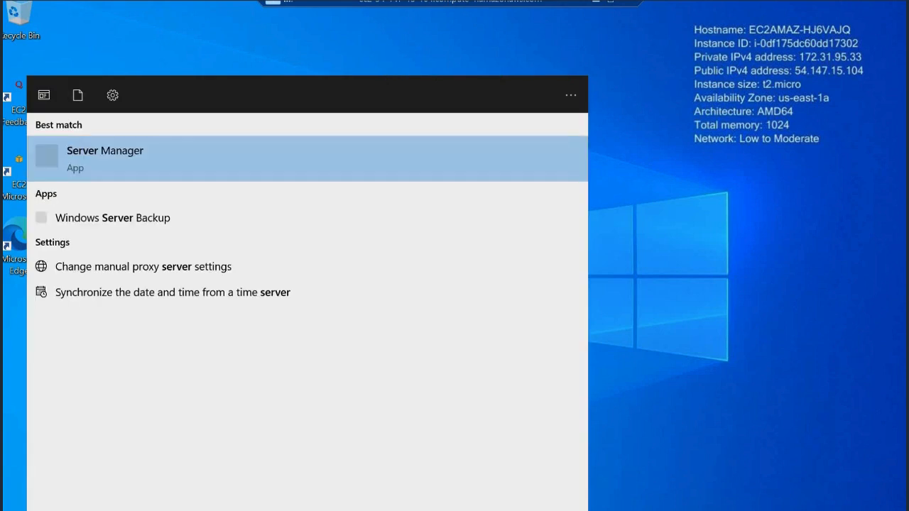
{"action": "left_click", "coordinate": [189, 160]}
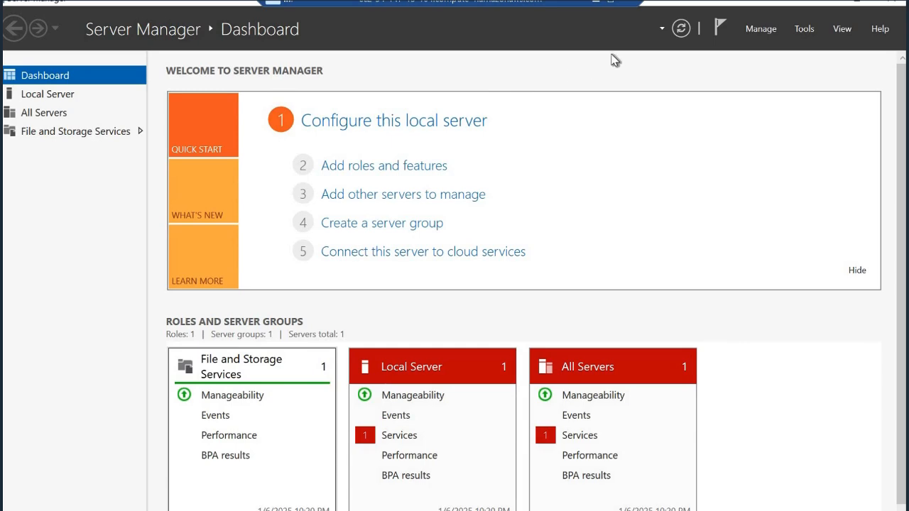
Start adding roles and features with a role-based or feature-based installation on the Windows Server 2022 Datacenter machine from the server pool
{"action": "left_click", "coordinate": [362, 168]}
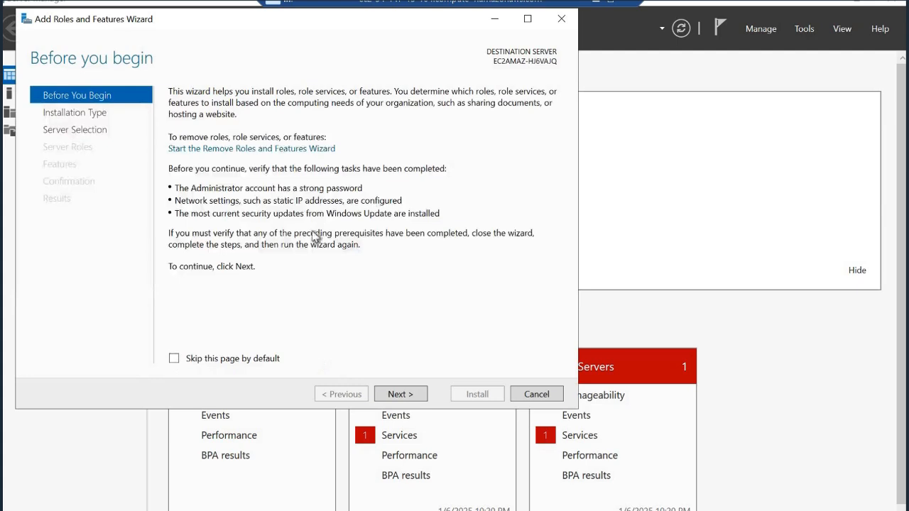
{"action": "left_click", "coordinate": [396, 398]}
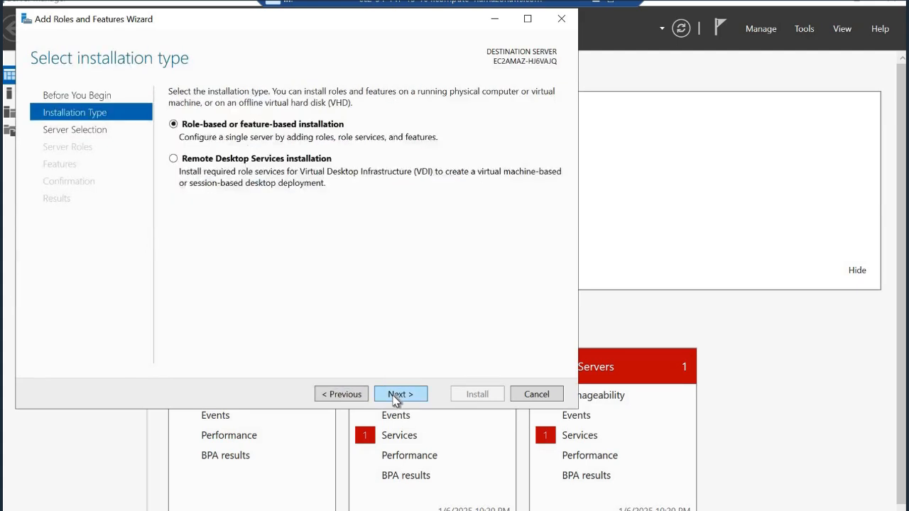
{"action": "left_click", "coordinate": [396, 398]}
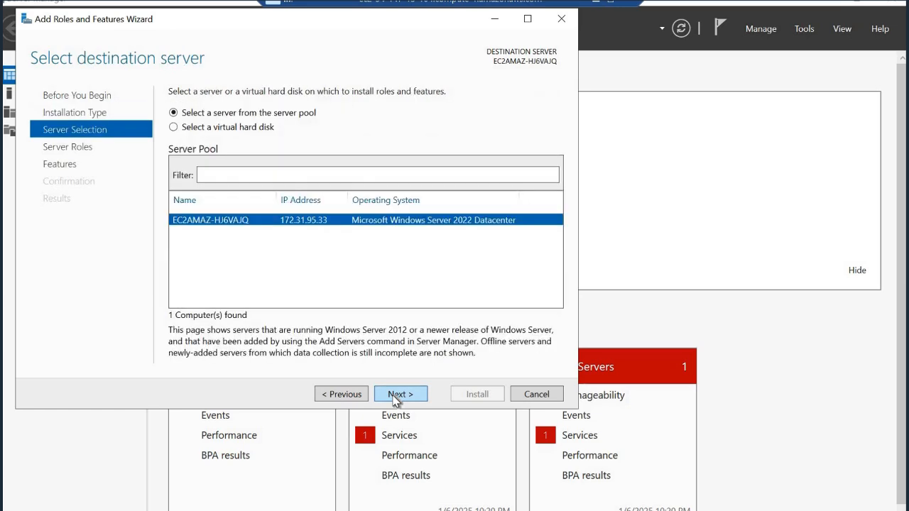
{"action": "left_click", "coordinate": [395, 399]}
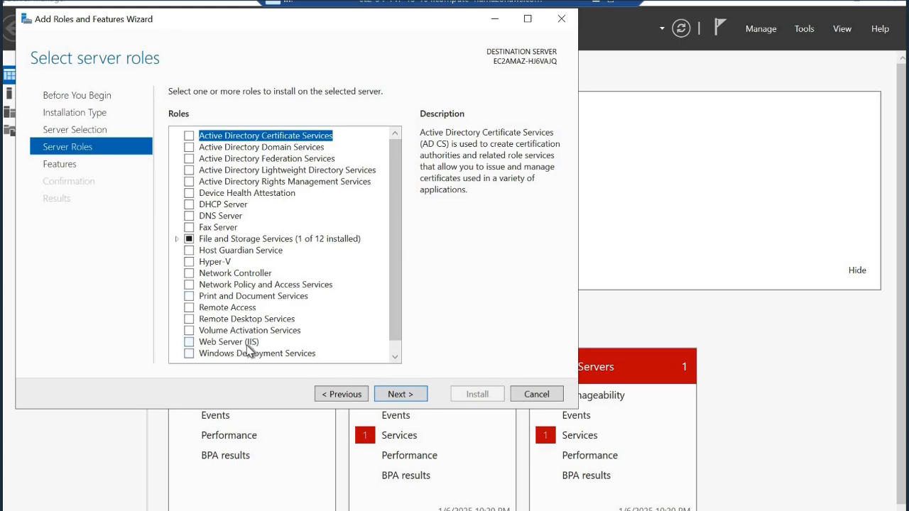
Select the Web Server (IIS) role with its management tools and accept the default features and role services up to the installation confirmation
{"action": "left_click", "coordinate": [190, 343]}
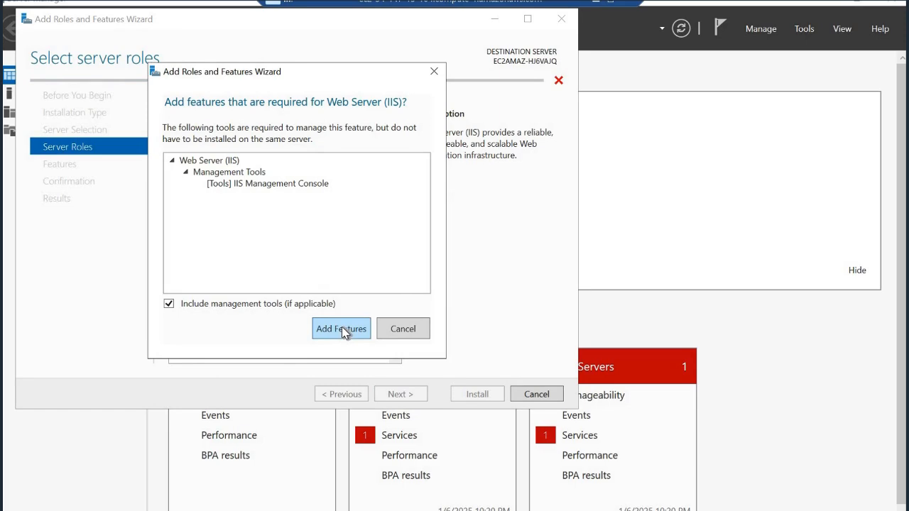
{"action": "left_click", "coordinate": [342, 328]}
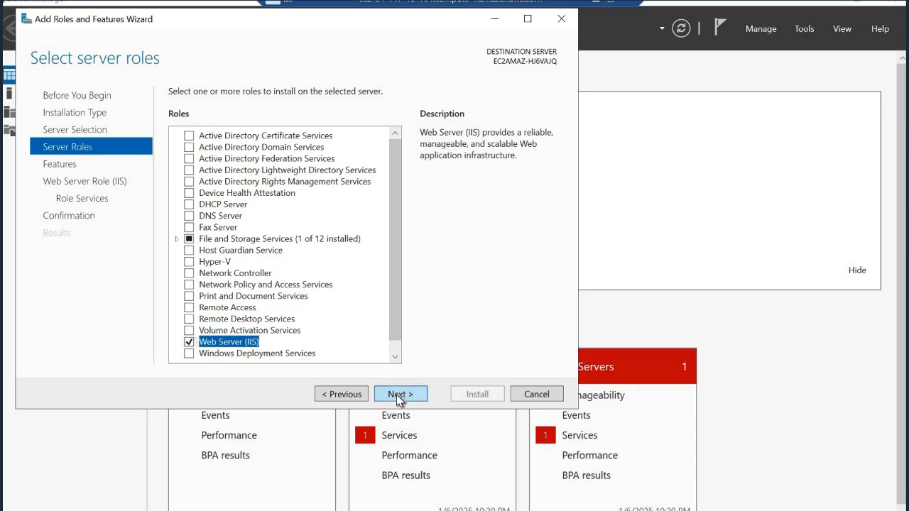
{"action": "left_click", "coordinate": [398, 395]}
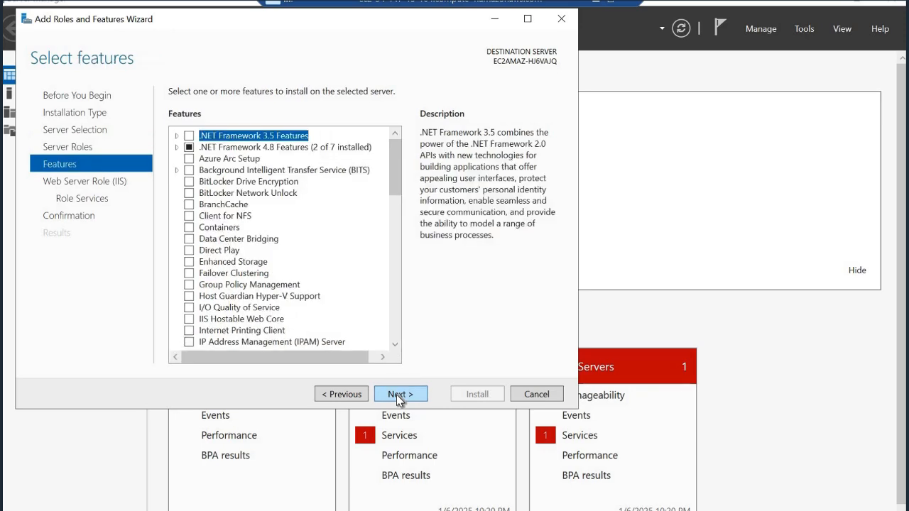
{"action": "left_click", "coordinate": [398, 395]}
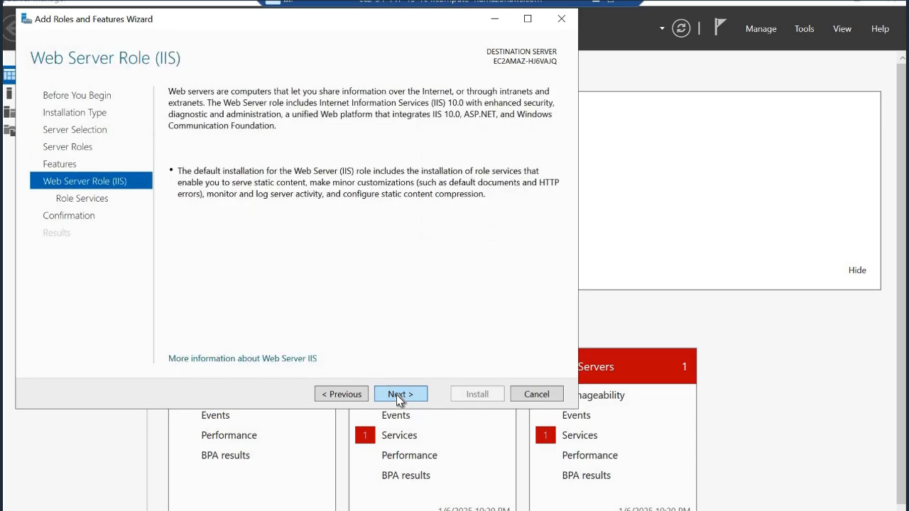
{"action": "left_click", "coordinate": [397, 395]}
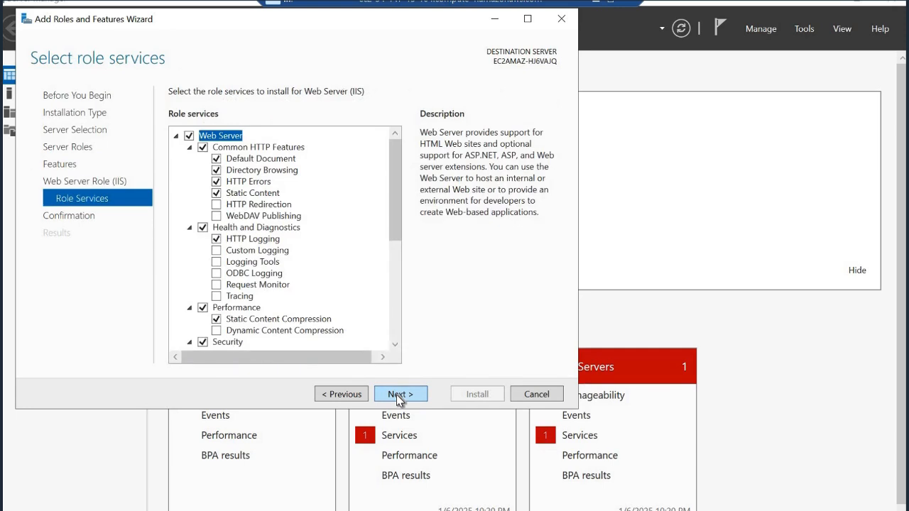
{"action": "left_click", "coordinate": [398, 395]}
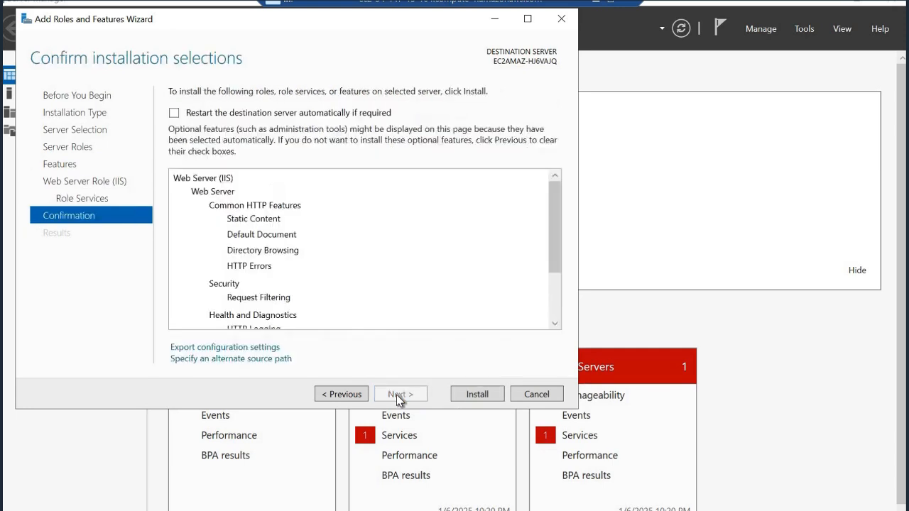
Install the Web Server (IIS) role and open the C:\inetpub\wwwroot folder in File Explorer
{"action": "left_click", "coordinate": [473, 395]}
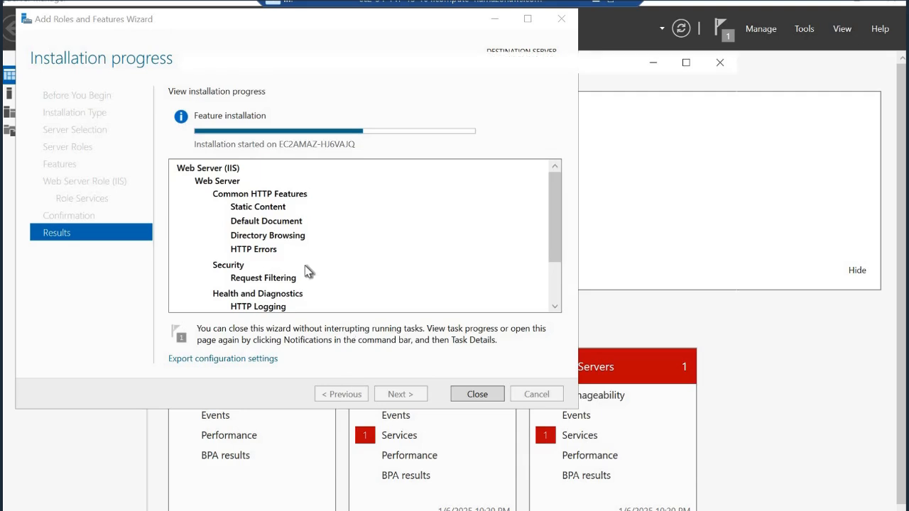
{"action": "key", "text": "super+e"}
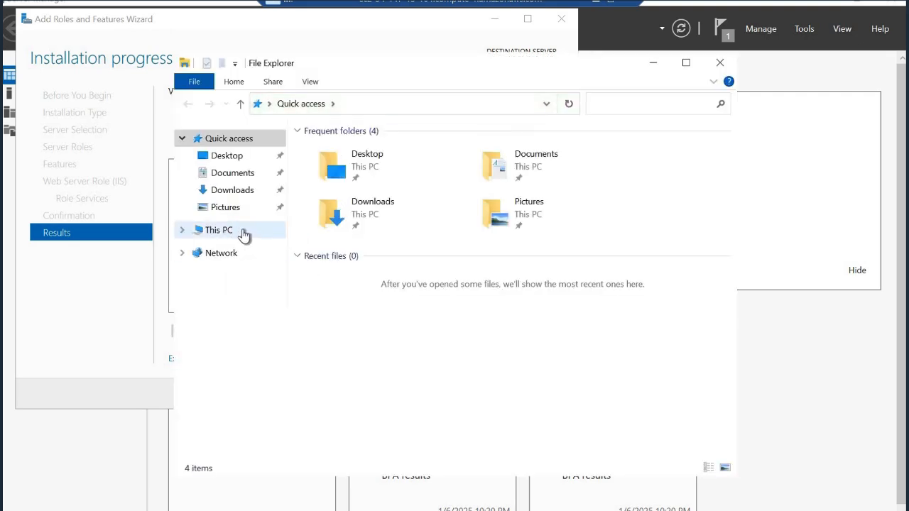
{"action": "left_click", "coordinate": [221, 231]}
{"action": "double_click", "coordinate": [397, 348]}
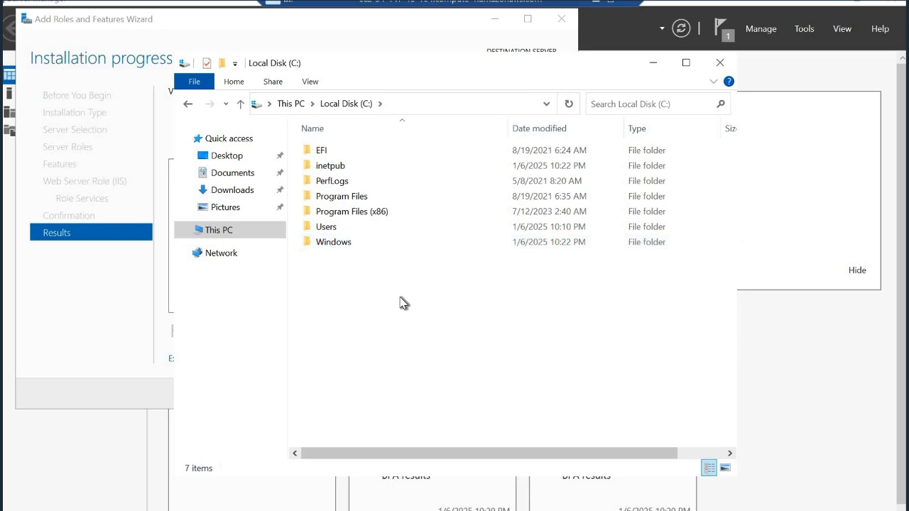
{"action": "double_click", "coordinate": [336, 166]}
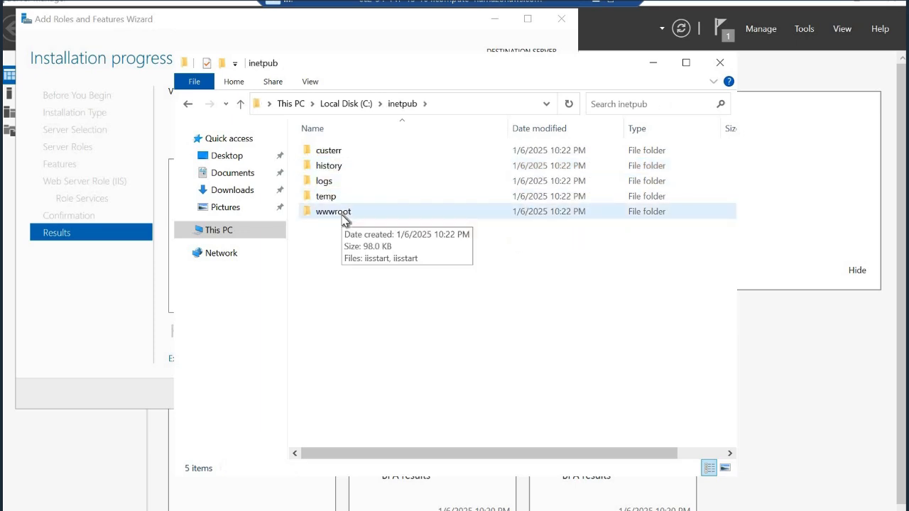
{"action": "double_click", "coordinate": [343, 217]}
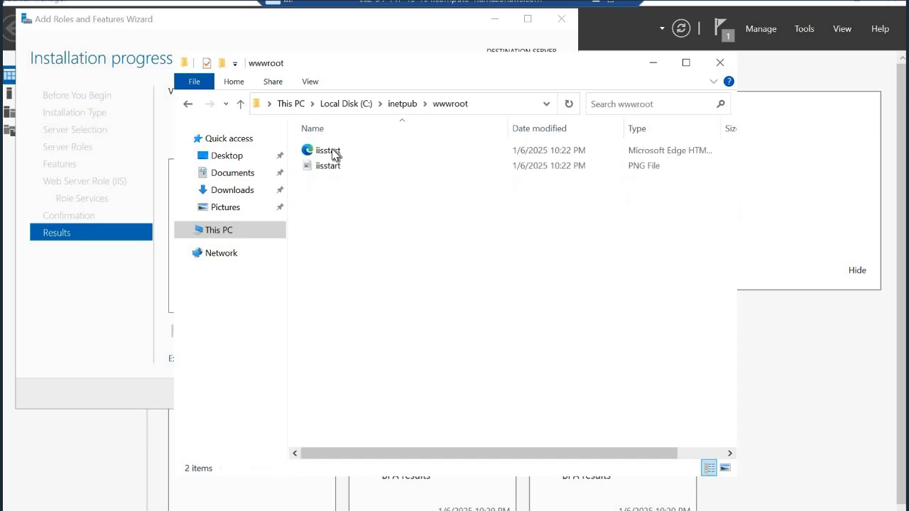
Delete both default iisstart files from the wwwroot folder
{"action": "left_click", "coordinate": [335, 155]}
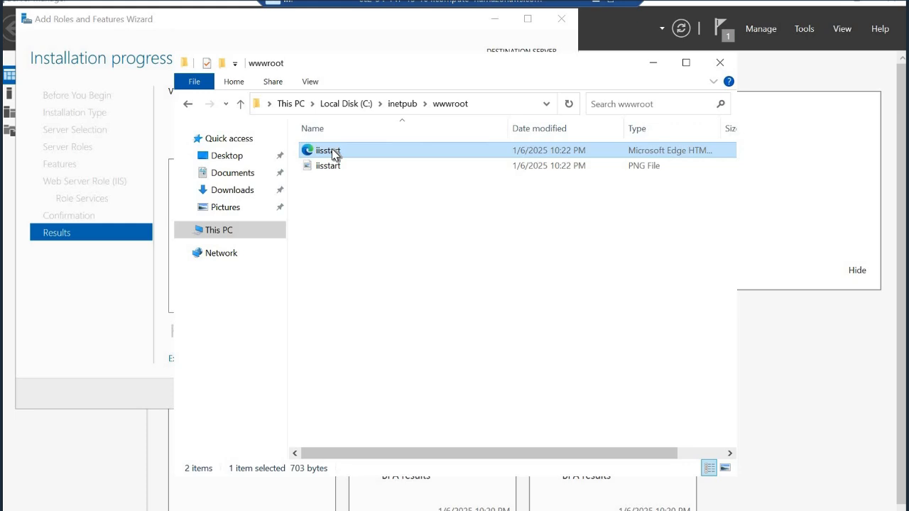
{"action": "key", "text": "ctrl+a"}
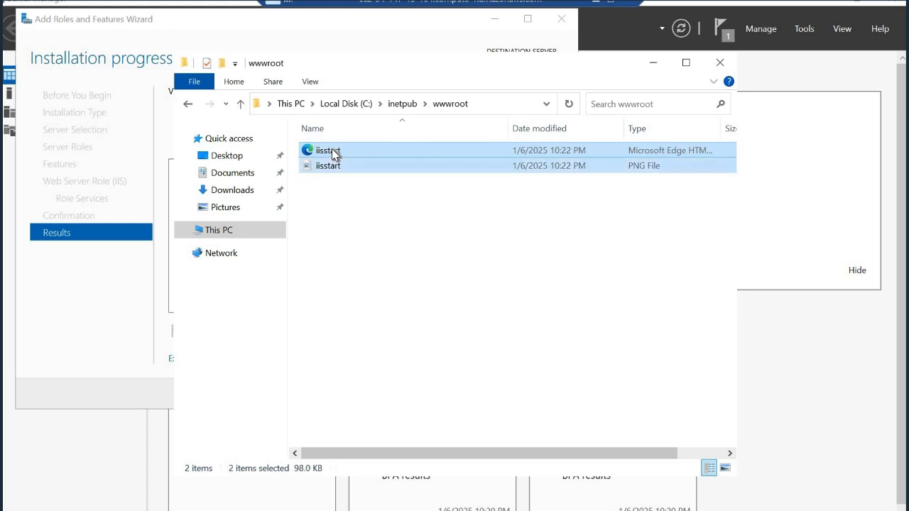
{"action": "key", "text": "Delete"}
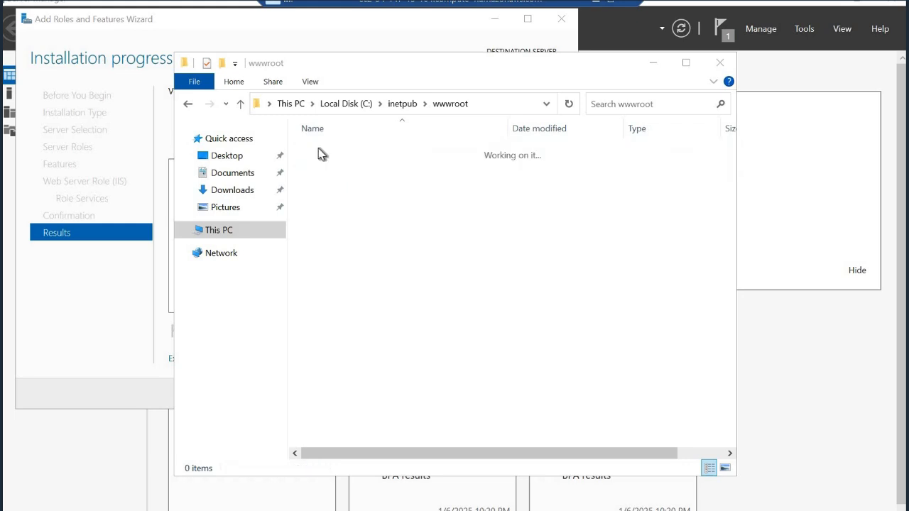
Create a new text document in wwwroot and write "Thanks for your support" in it
{"action": "right_click", "coordinate": [318, 154]}
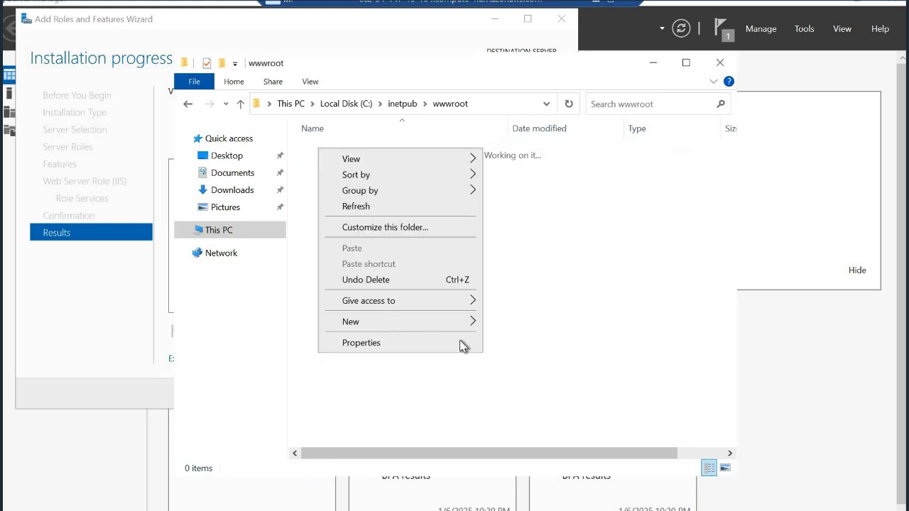
{"action": "mouse_move", "coordinate": [454, 323]}
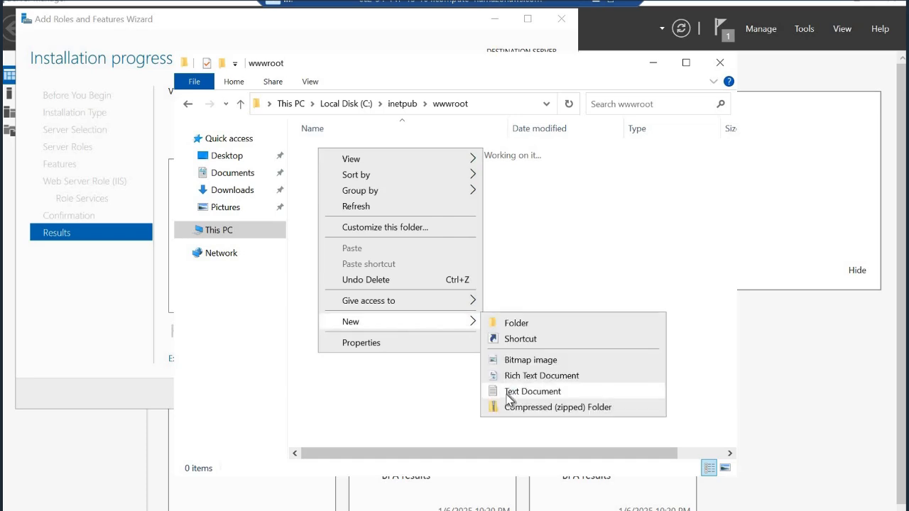
{"action": "left_click", "coordinate": [508, 392]}
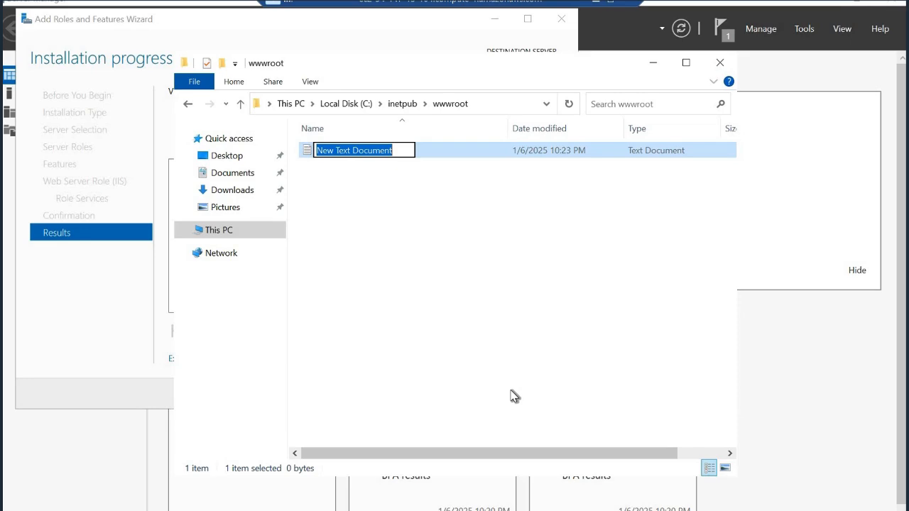
{"action": "key", "text": "Return"}
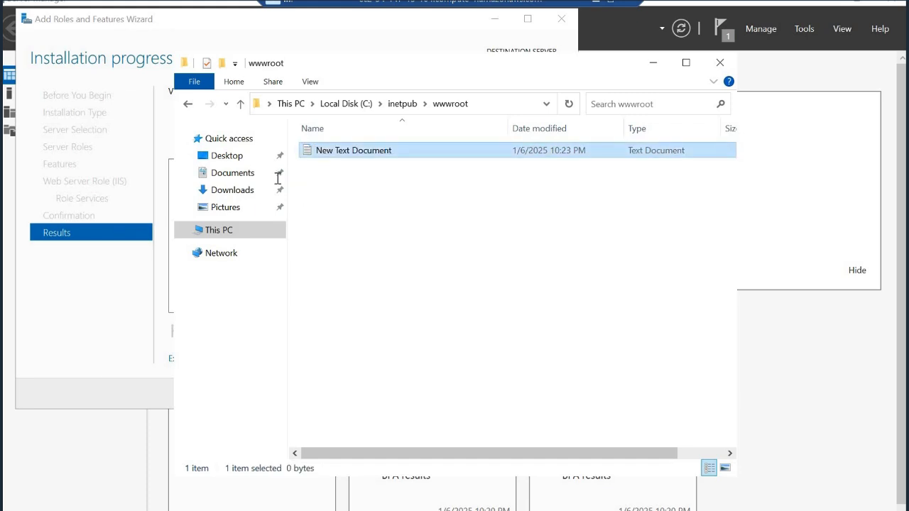
{"action": "key", "text": "Return"}
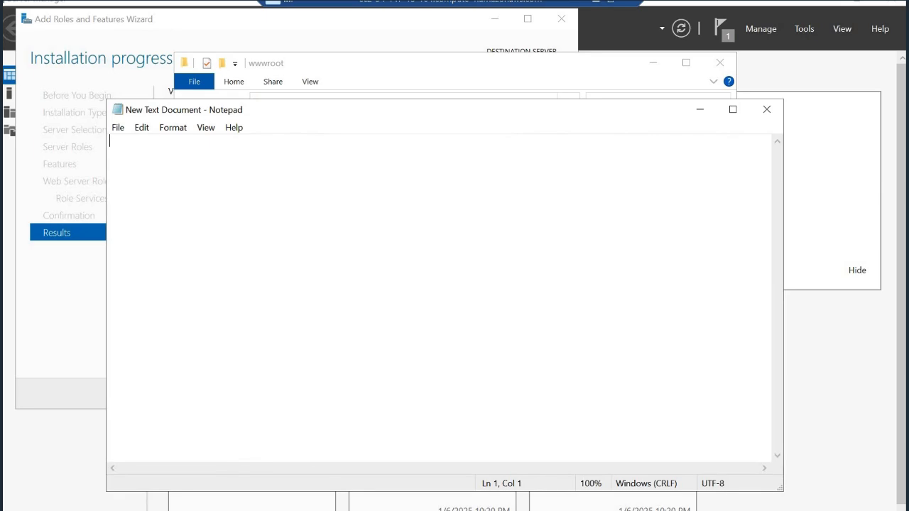
{"action": "type", "text": "Thank"}
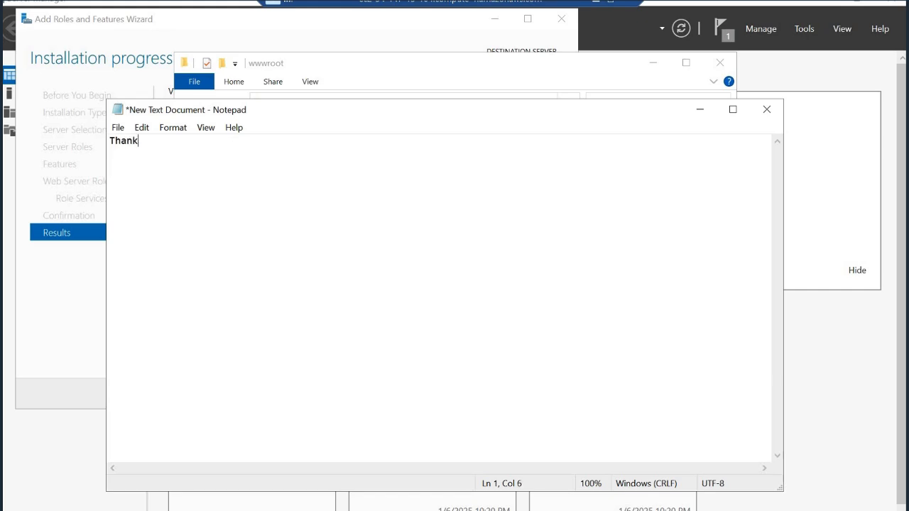
{"action": "type", "text": "s for"}
{"action": "type", "text": "your su"}
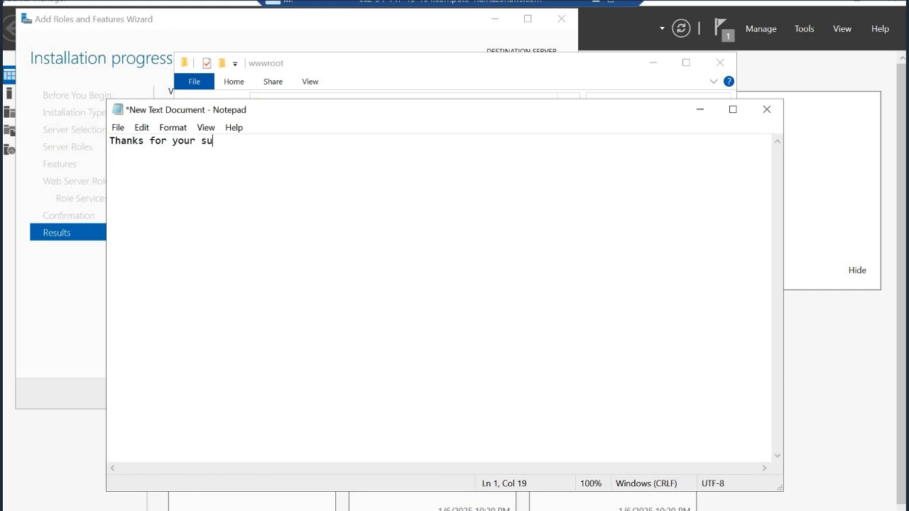
{"action": "type", "text": "pport"}
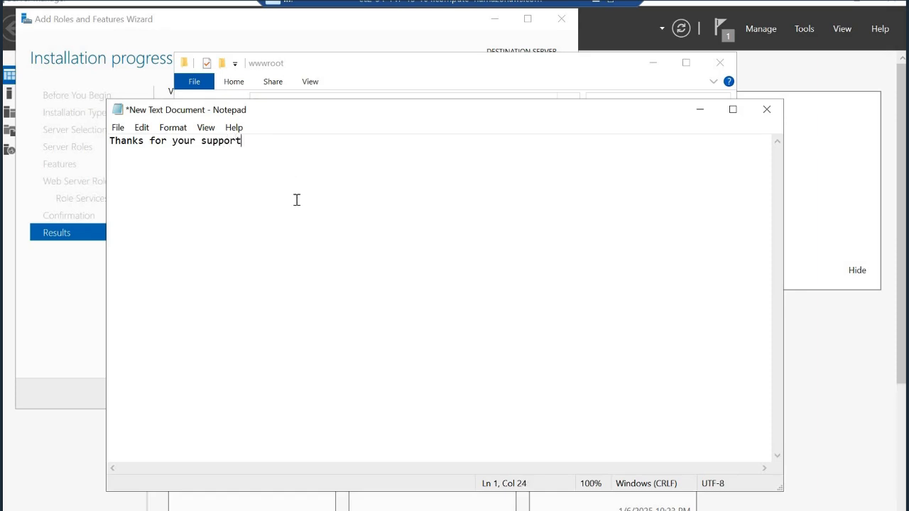
Save the text as index.html in the wwwroot folder and close Notepad
{"action": "left_click", "coordinate": [118, 128]}
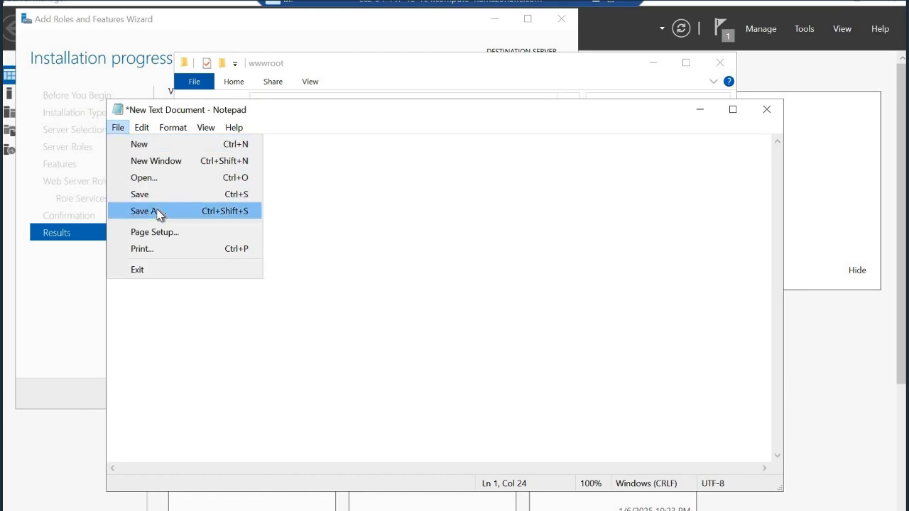
{"action": "left_click", "coordinate": [157, 212]}
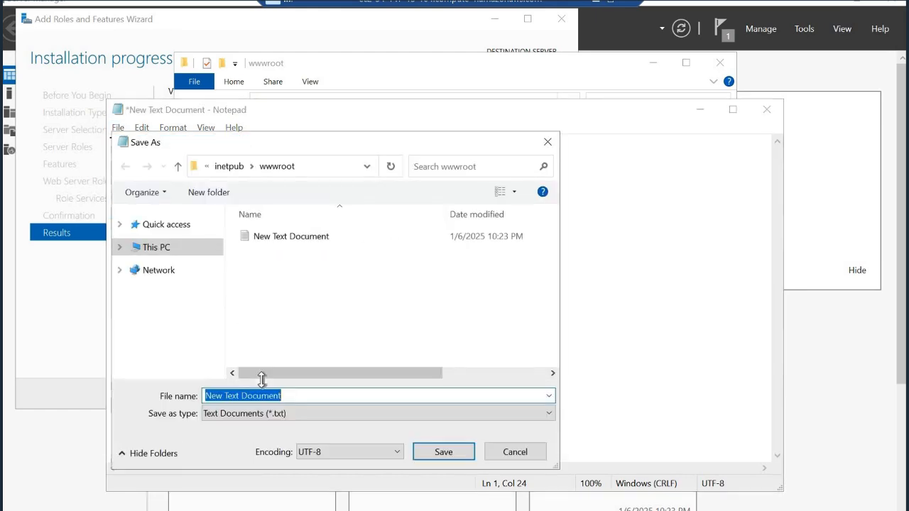
{"action": "key", "text": "BackSpace"}
{"action": "type", "text": "index.ht"}
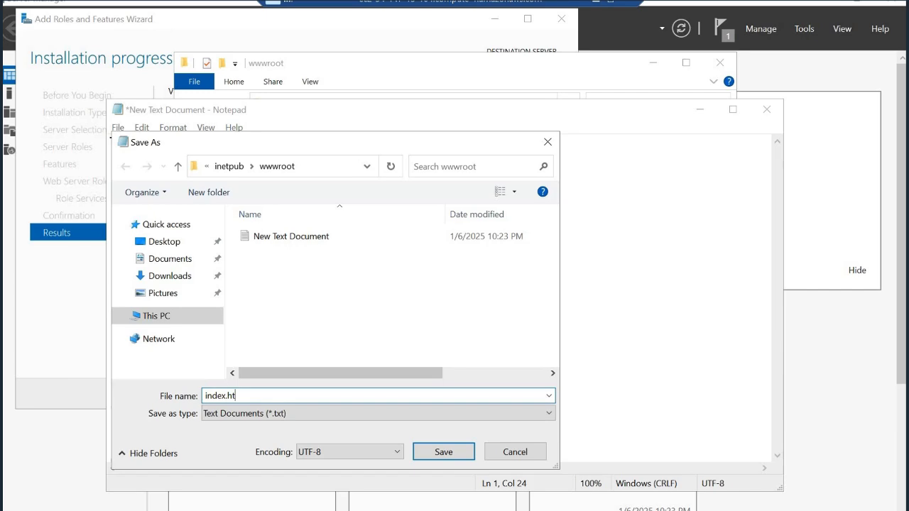
{"action": "type", "text": "ml"}
{"action": "left_click", "coordinate": [446, 454]}
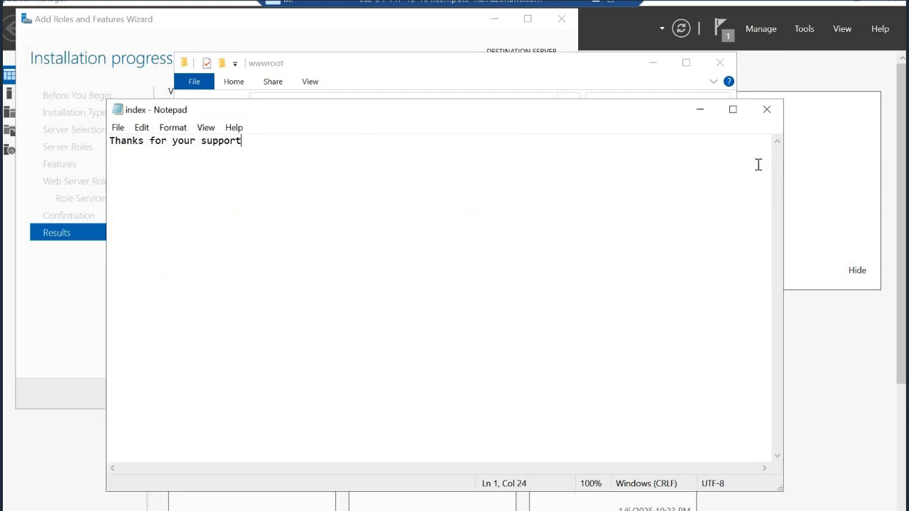
{"action": "left_click", "coordinate": [767, 111]}
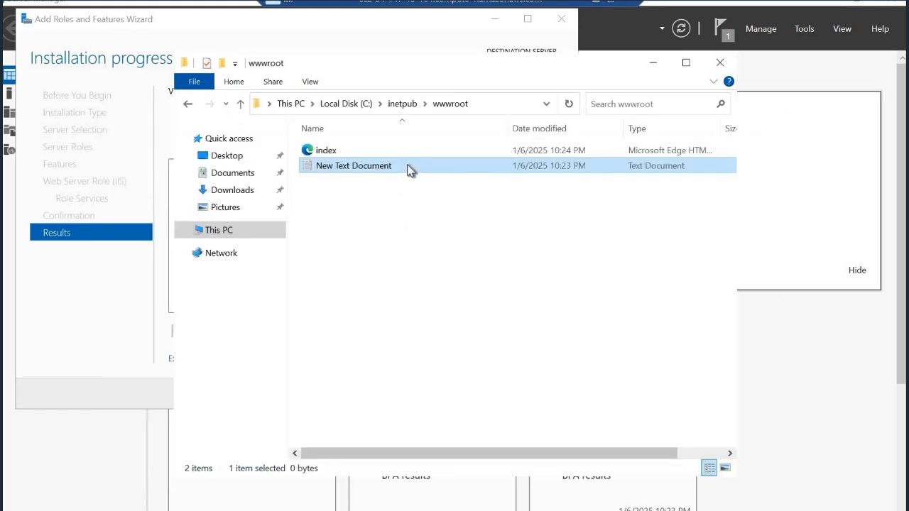
Delete New Text Document from wwwroot, then close the folder window and the Add Roles and Features Wizard
{"action": "right_click", "coordinate": [410, 170]}
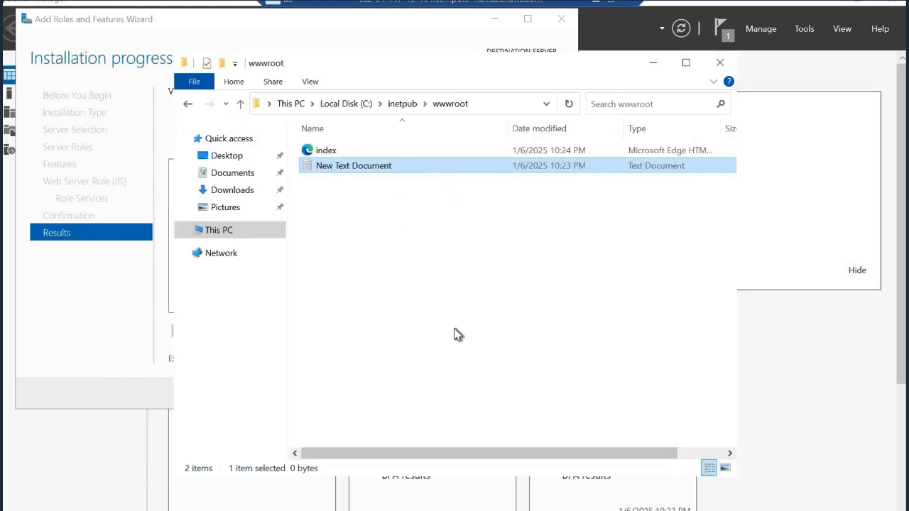
{"action": "left_click", "coordinate": [451, 353]}
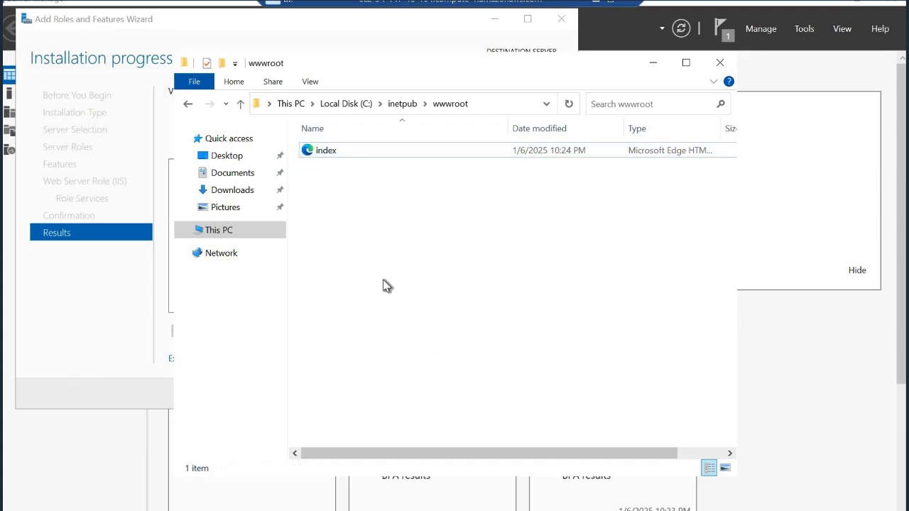
{"action": "left_click", "coordinate": [719, 69]}
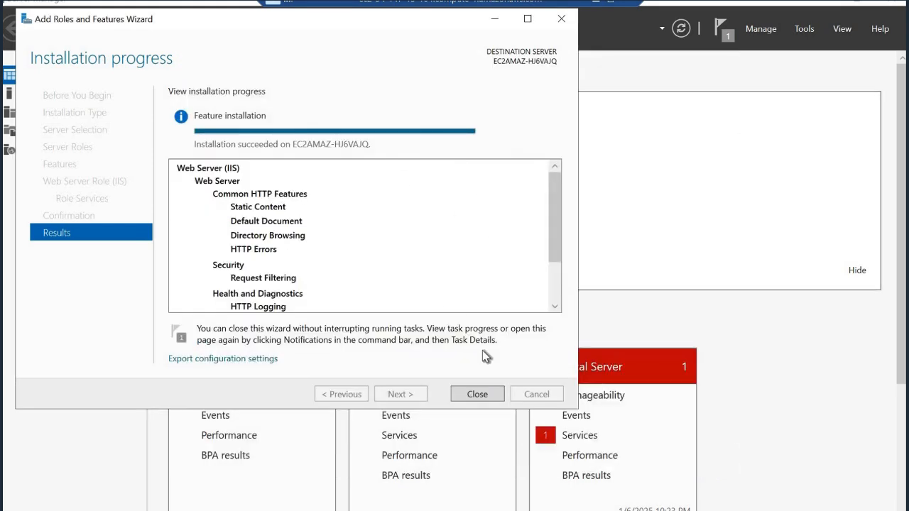
{"action": "left_click", "coordinate": [477, 395]}
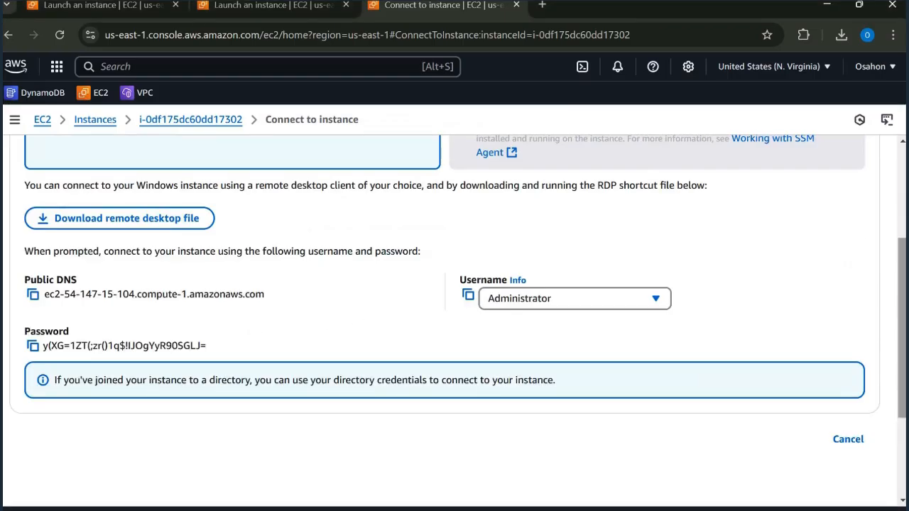
Return to the Instances list in the AWS console and open the Window server instance's public IPv4 address in the browser
{"action": "scroll", "coordinate": [336, 162], "scroll_direction": "up", "scroll_amount": 3}
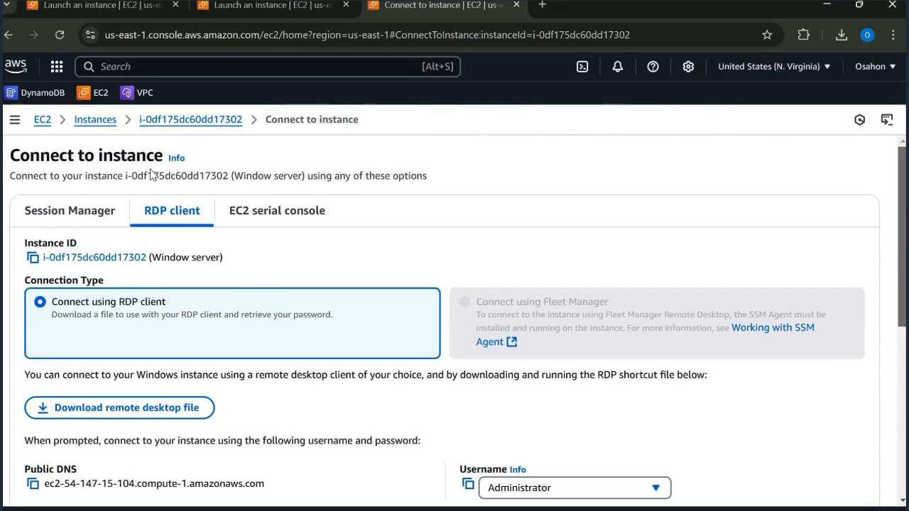
{"action": "left_click", "coordinate": [97, 122]}
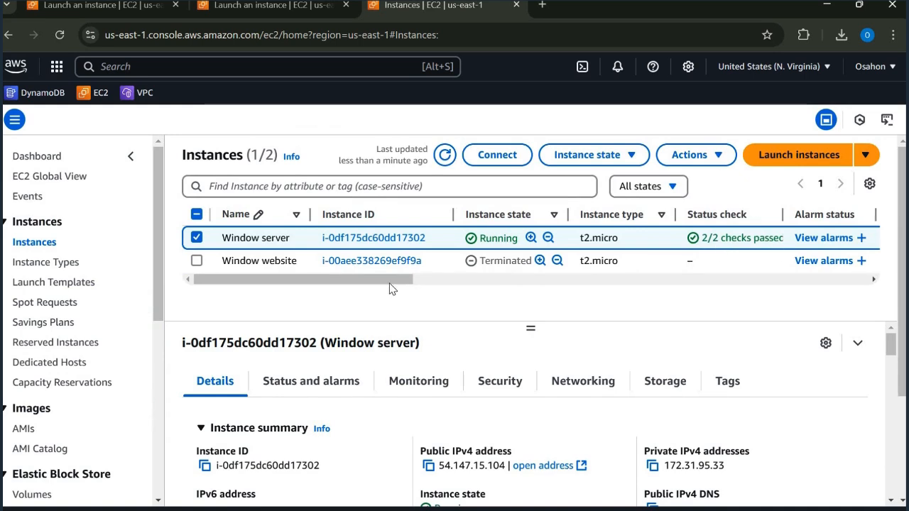
{"action": "left_click_drag", "start_coordinate": [325, 282], "coordinate": [276, 279]}
{"action": "left_click_drag", "start_coordinate": [410, 282], "coordinate": [554, 489]}
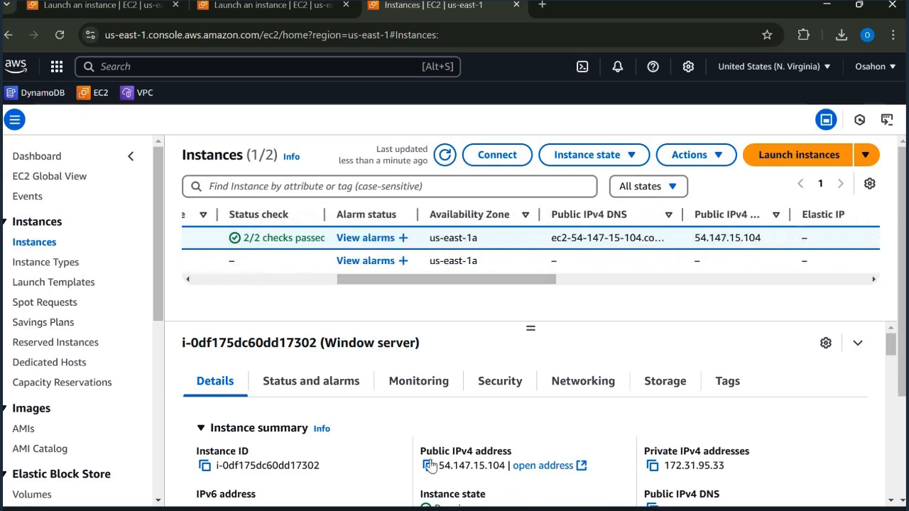
{"action": "left_click", "coordinate": [580, 466]}
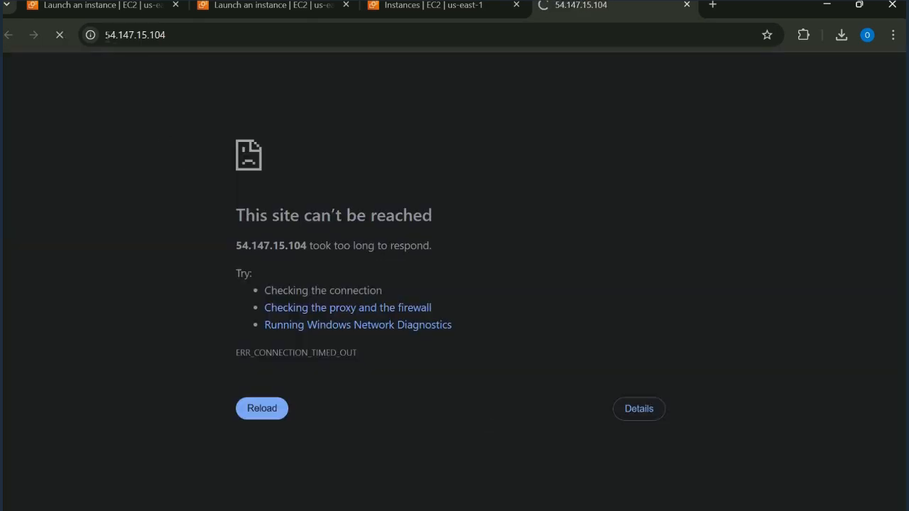
{"action": "left_click", "coordinate": [108, 42]}
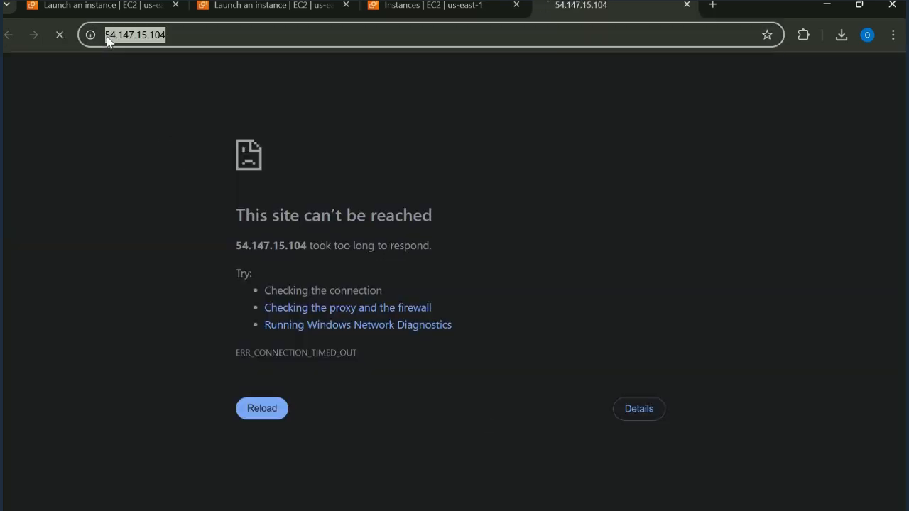
{"action": "key", "text": "Home"}
{"action": "type", "text": "https://"}
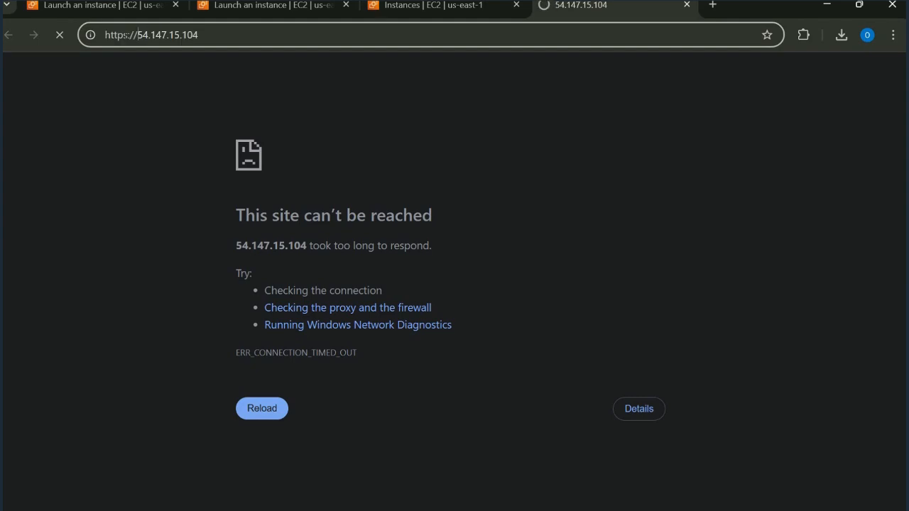
{"action": "left_click", "coordinate": [130, 36]}
{"action": "key", "text": "BackSpace"}
{"action": "key", "text": "Return"}
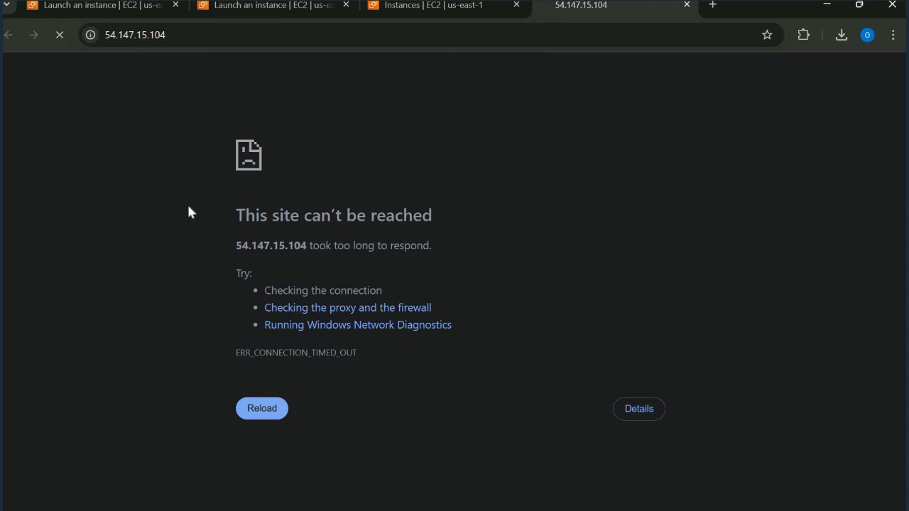